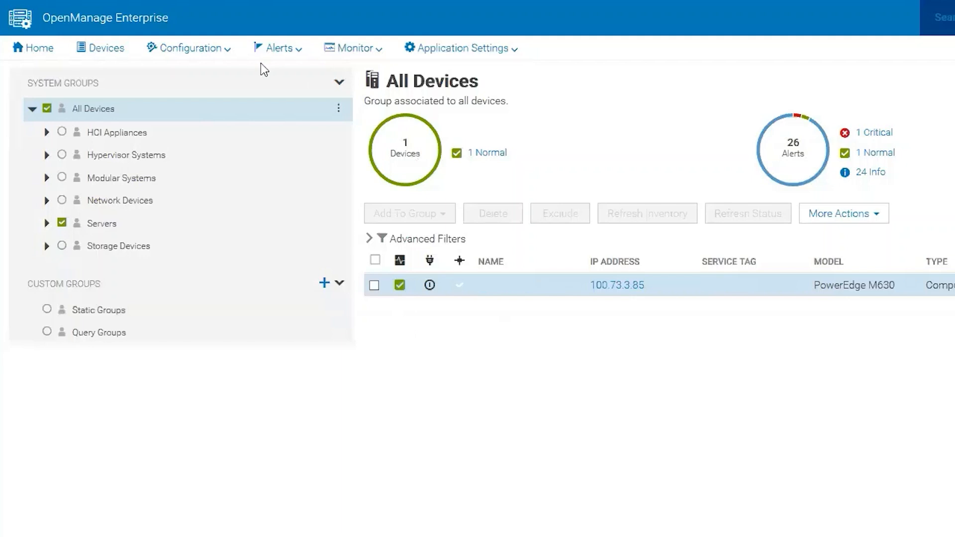
- Open the Monitor menu's list of pages from the All Devices view
left_click(356, 47)
- Re-enter the discovery account password on the iDRAC 9 discovery job and save it
left_click(394, 120)
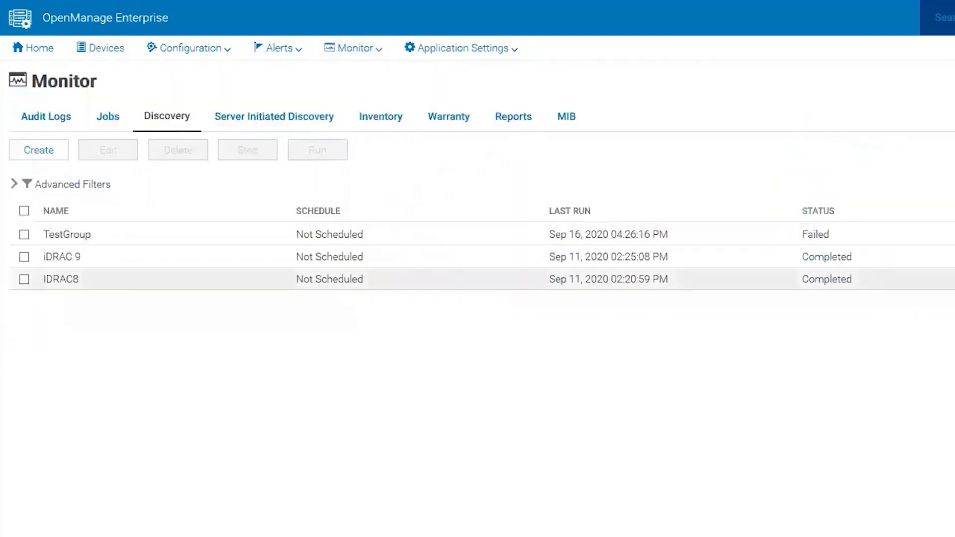
left_click(24, 257)
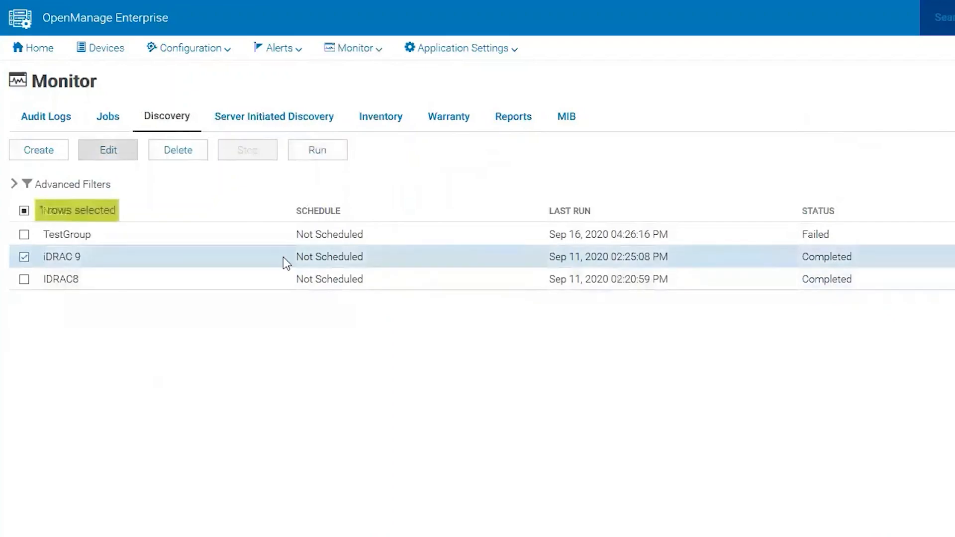
left_click(122, 157)
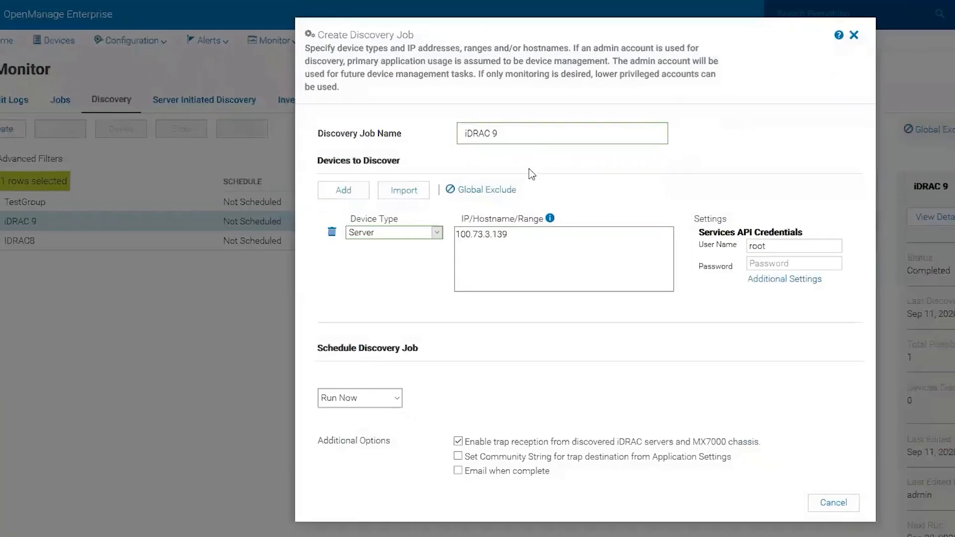
left_click(772, 266)
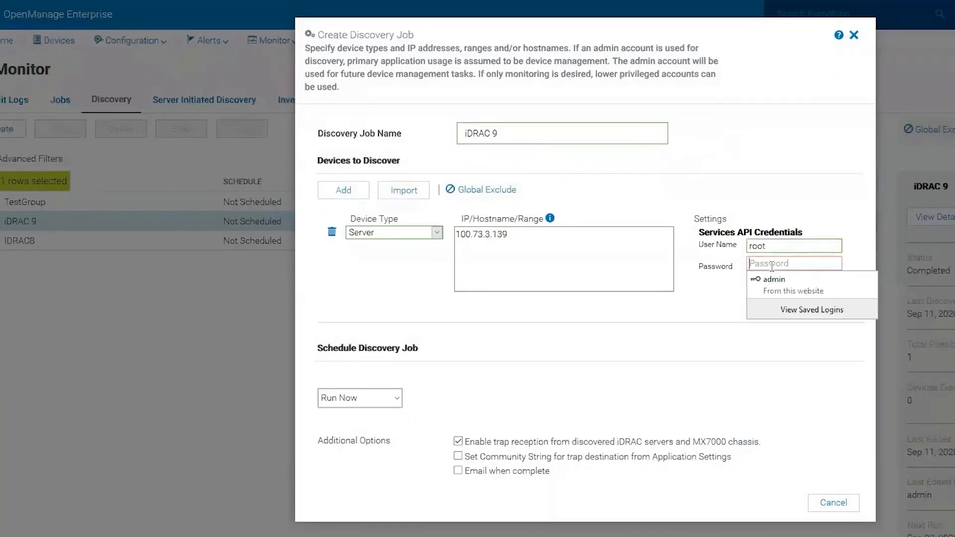
type("calvin")
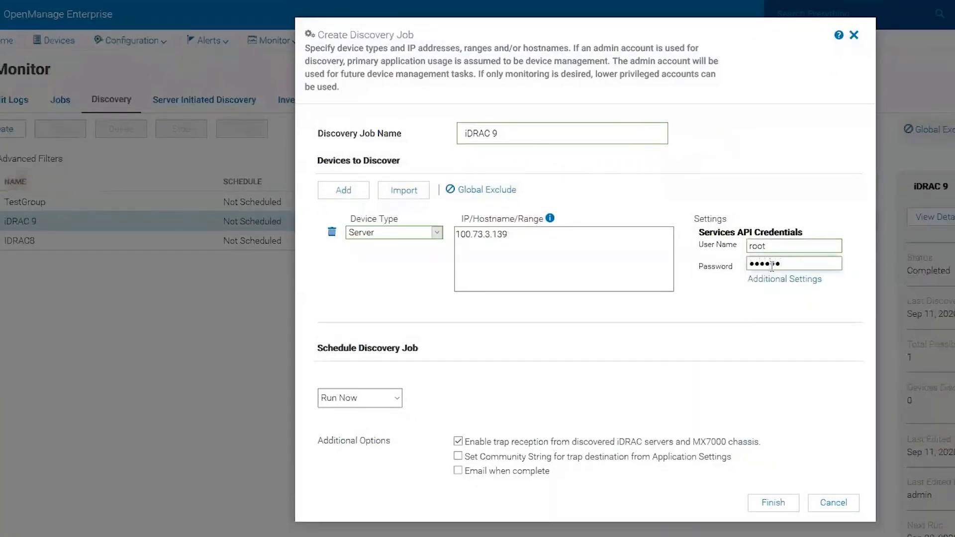
type("•••")
left_click(781, 503)
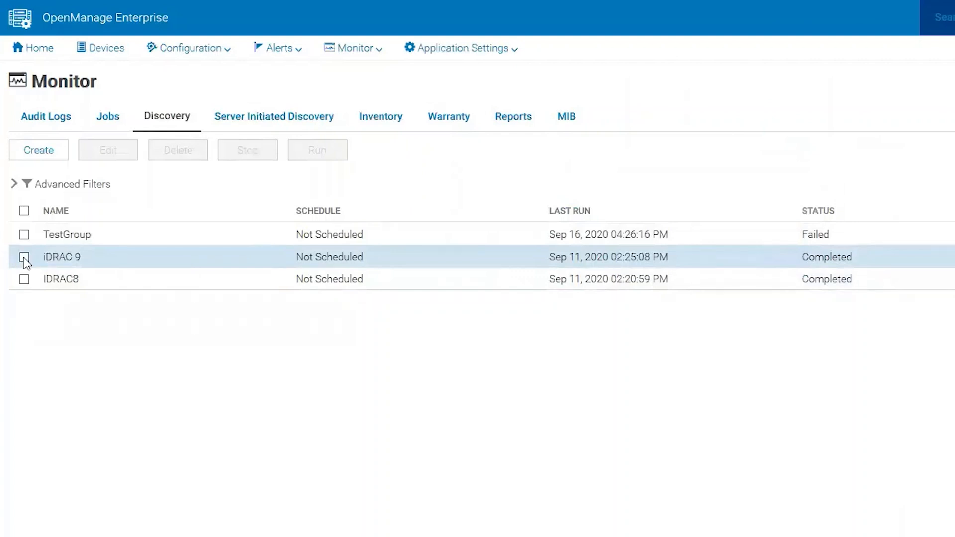
- Rerun the iDRAC 9 discovery job
left_click(24, 256)
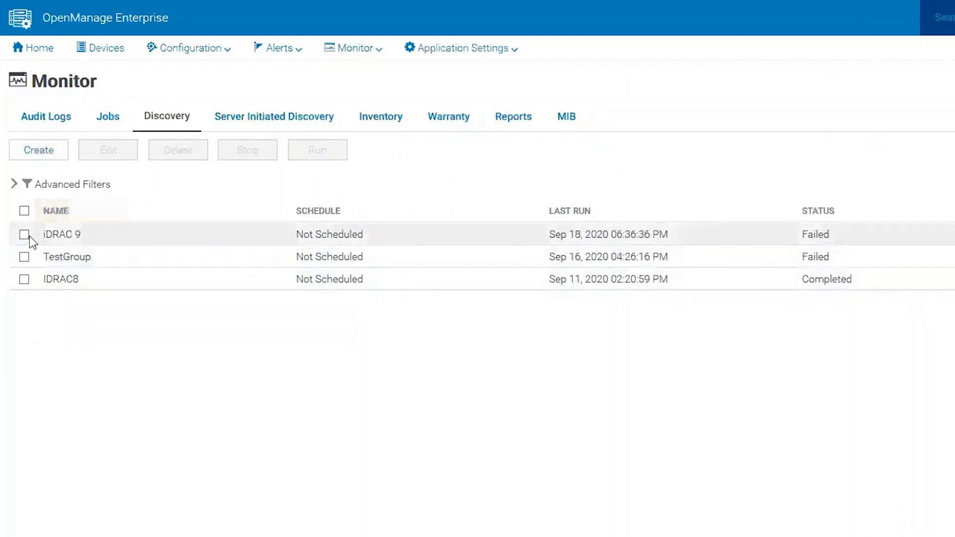
left_click(24, 234)
left_click(315, 152)
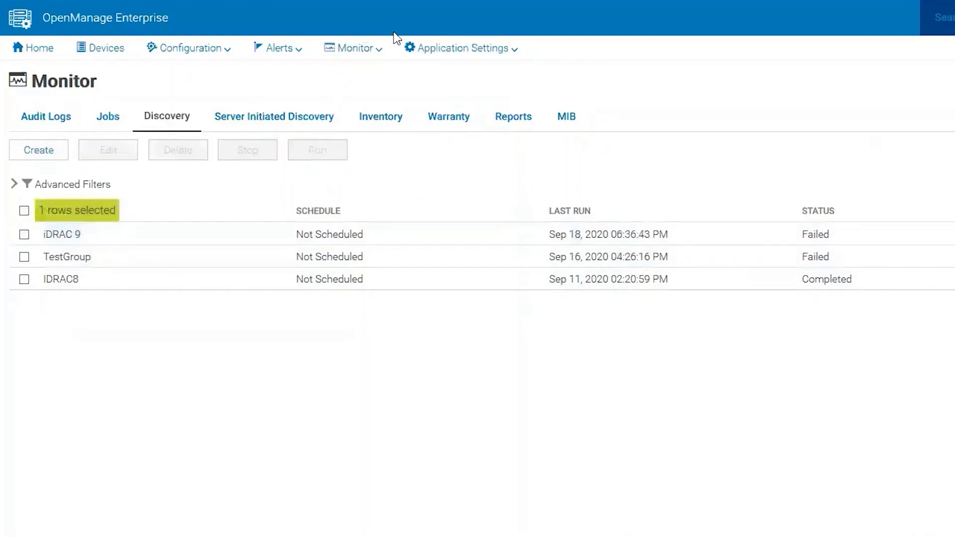
- Go to the Monitor Jobs list and select the failed iDRAC 9 job
left_click(366, 55)
left_click(388, 92)
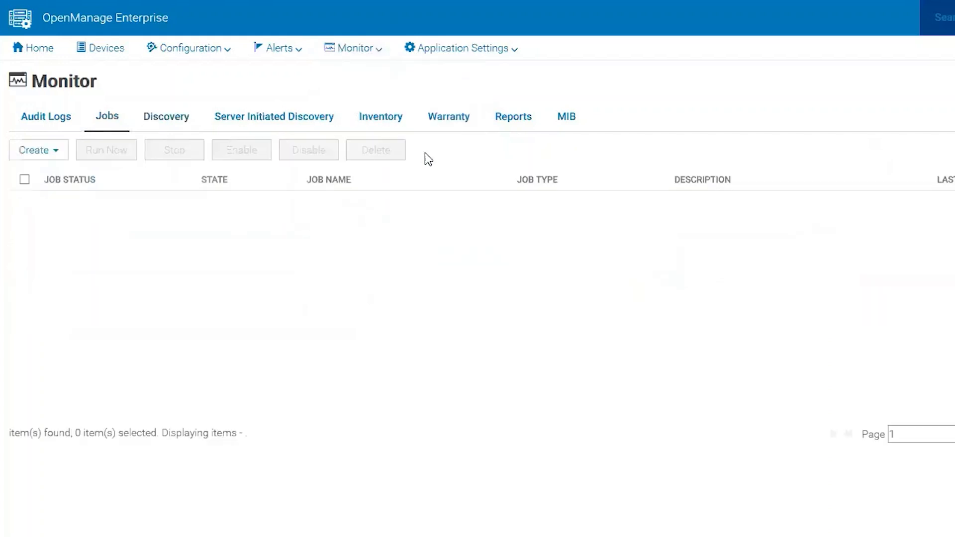
left_click(24, 288)
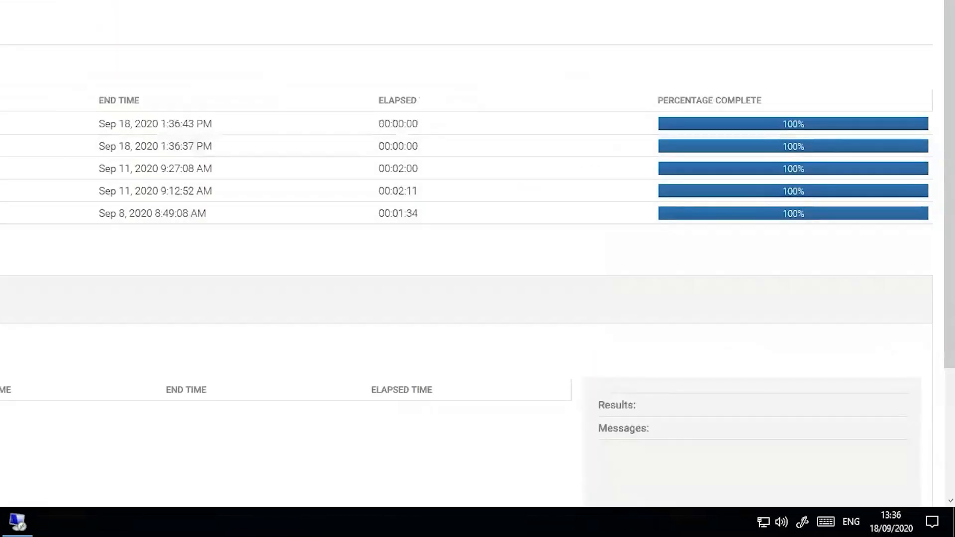
- Highlight the target IP and the WSMAN authentication failure in Execution Details, then open a new browser tab
scroll(457, 273, "down", 3)
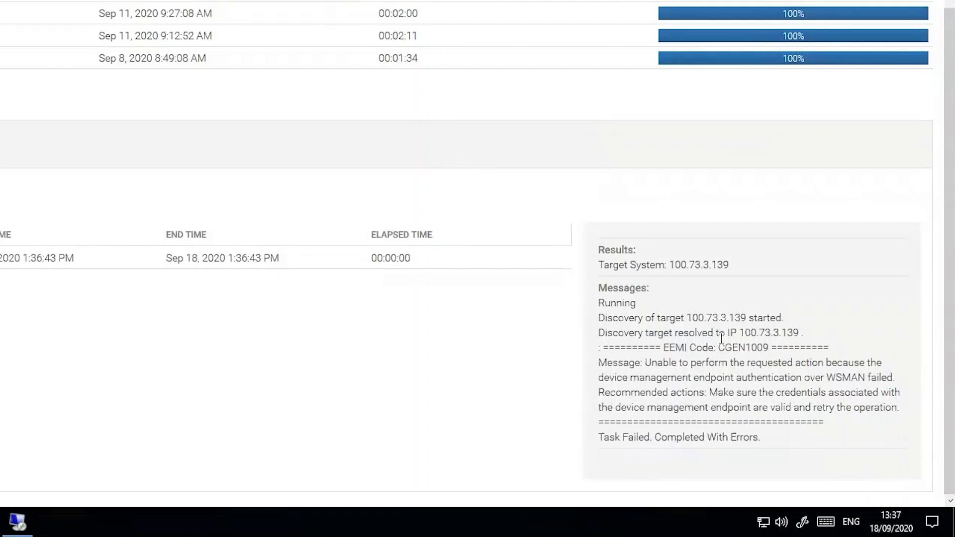
left_click_drag(728, 333, 814, 332)
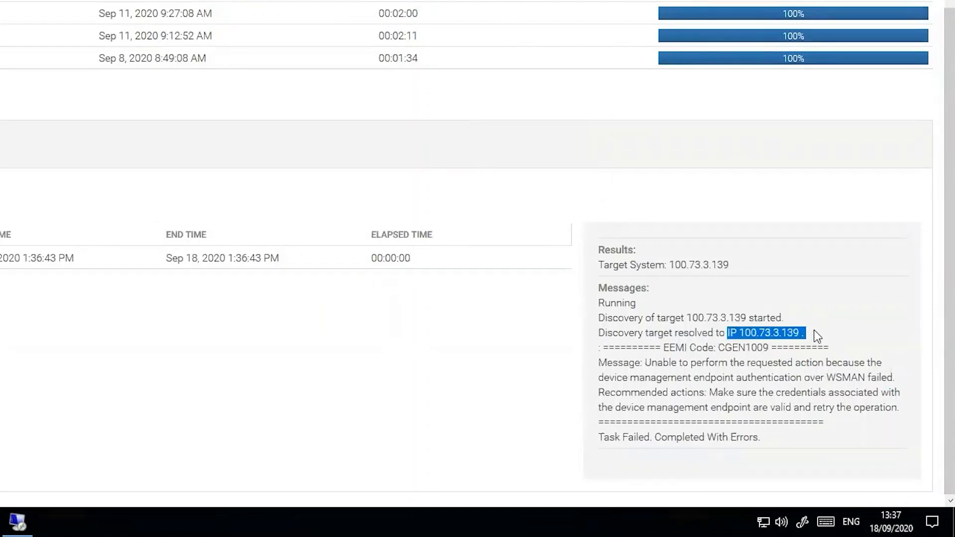
left_click_drag(597, 362, 894, 375)
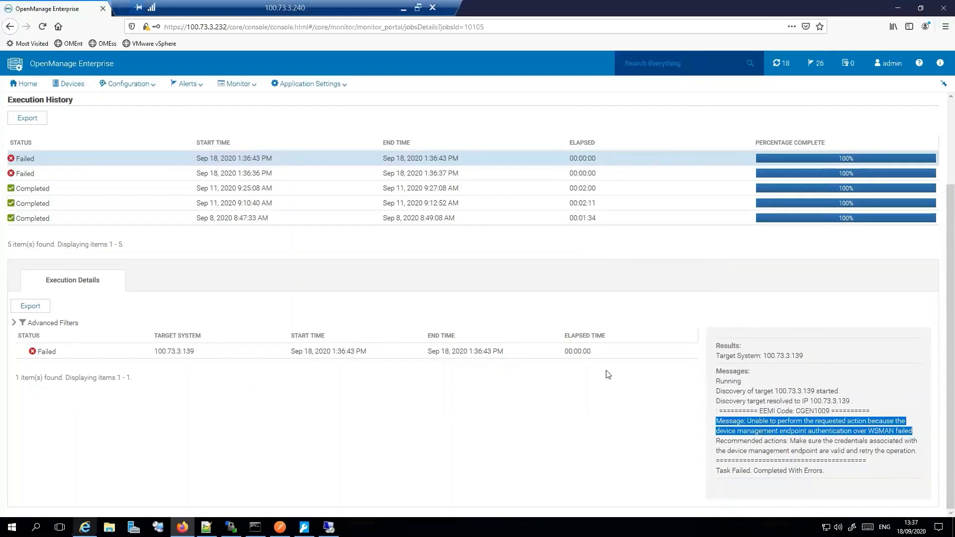
left_click_drag(331, 7, 538, 8)
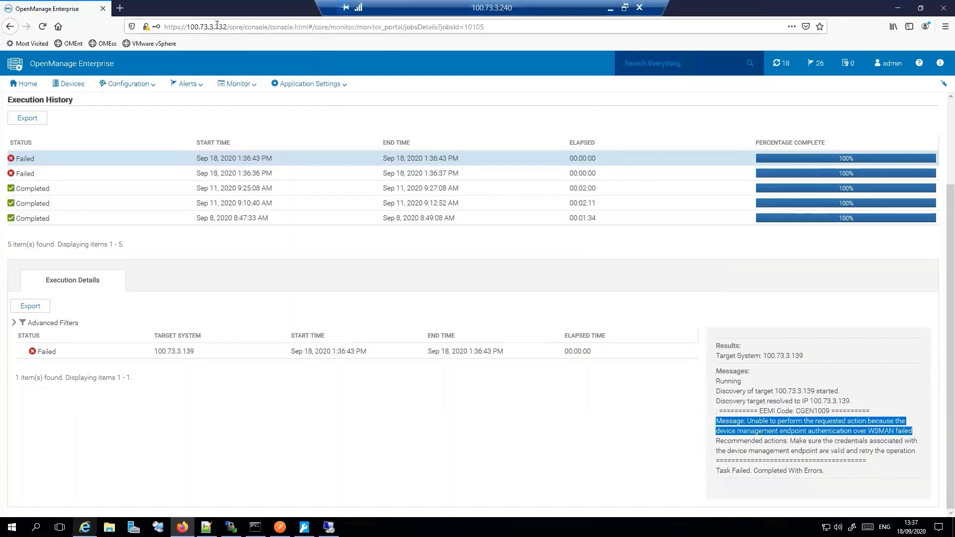
left_click(121, 8)
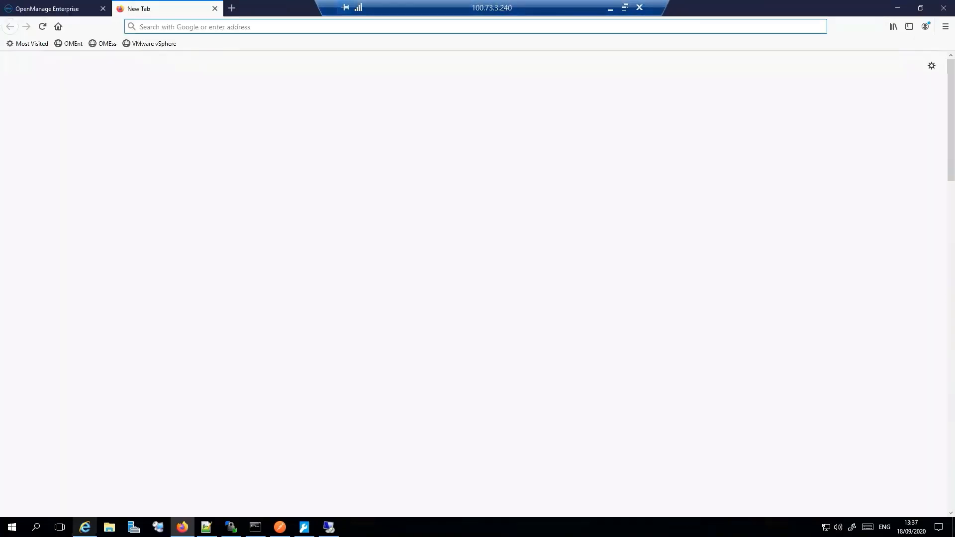
- Load the iDRAC login page at 100.73.3.139
left_click(181, 27)
type("100.")
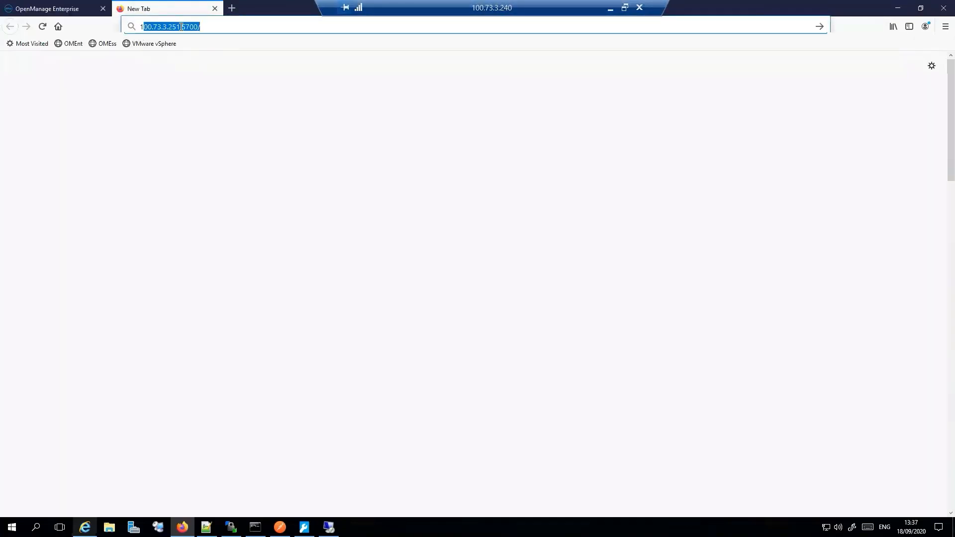
type("73.3.139")
key("Return")
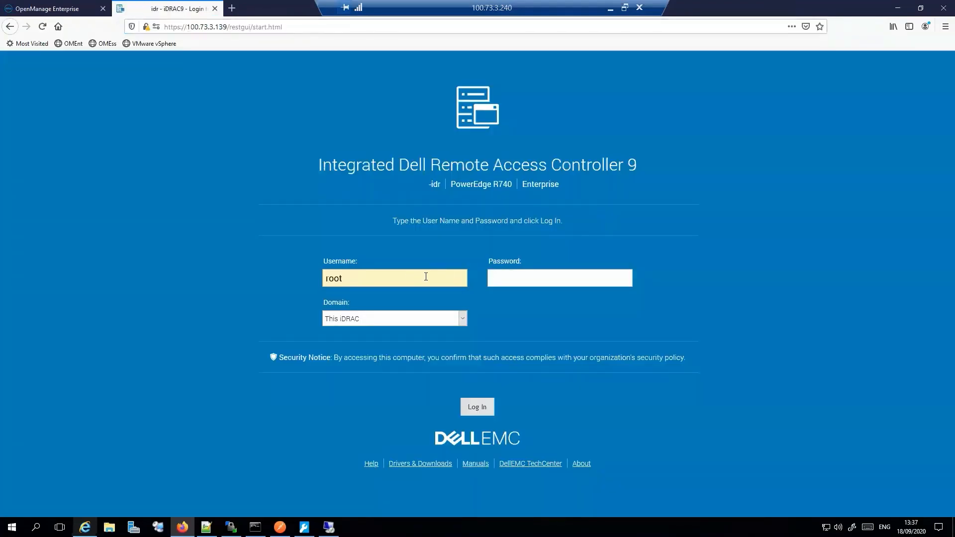
- Sign in to the iDRAC with the root password and return to the OpenManage Enterprise tab
left_click(550, 278)
type("calvin")
key("Return")
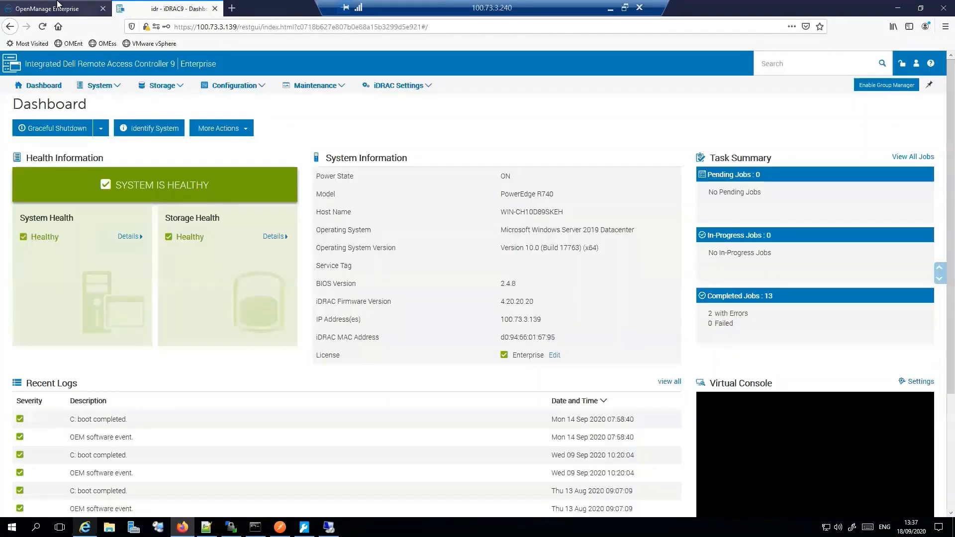
left_click(55, 9)
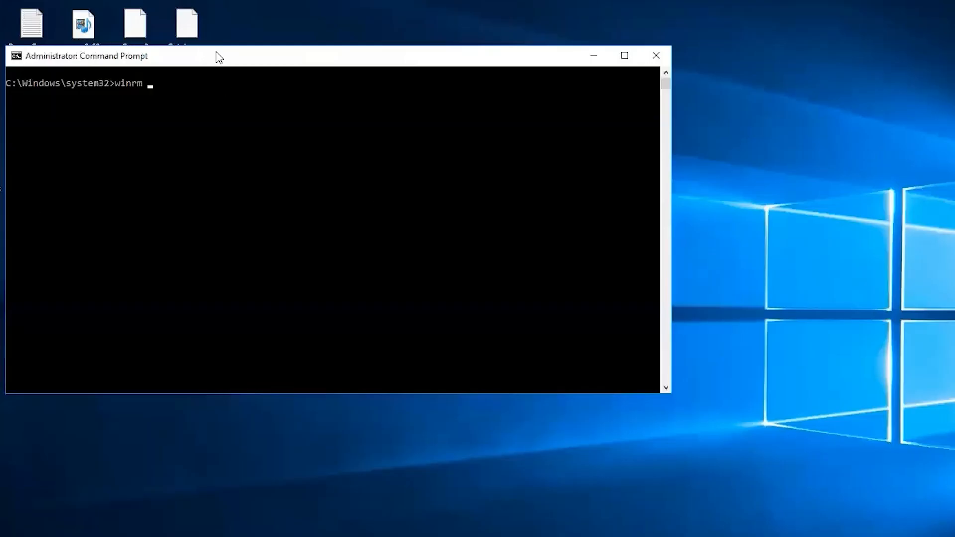
- Bring the Troubleshooting Tool forward and run the WSMAN test against 100.73.3.139
left_click_drag(218, 54, 448, 55)
left_click(4, 448)
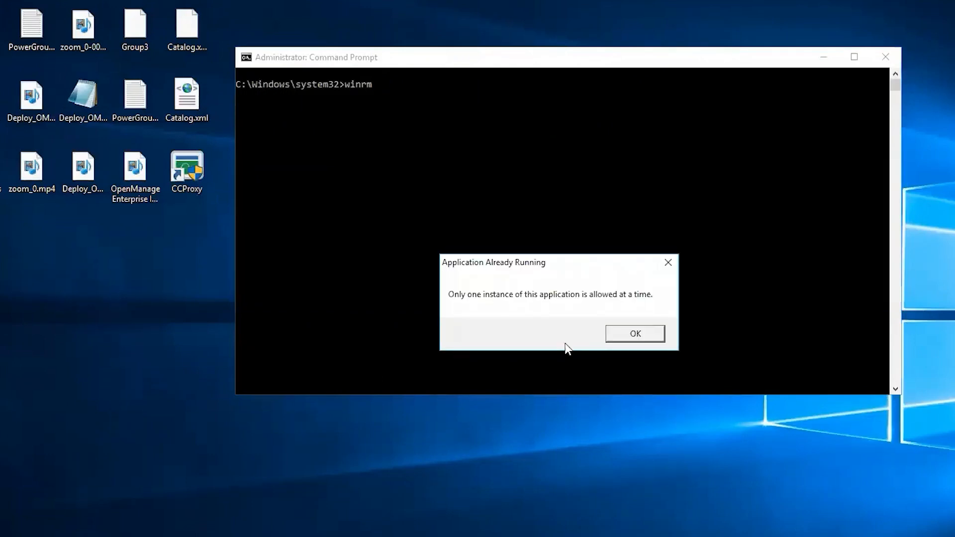
left_click(615, 334)
left_click(371, 524)
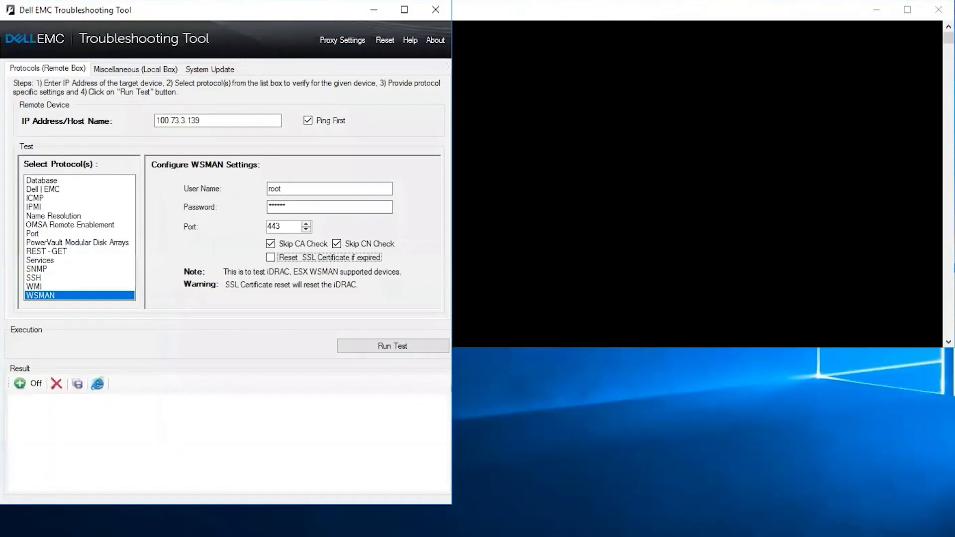
left_click_drag(241, 9, 347, 24)
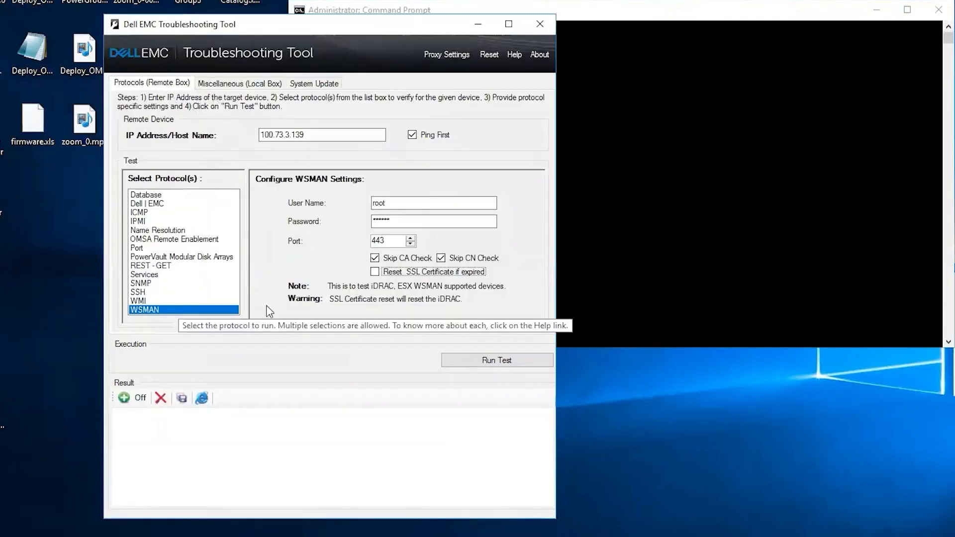
double_click(321, 135)
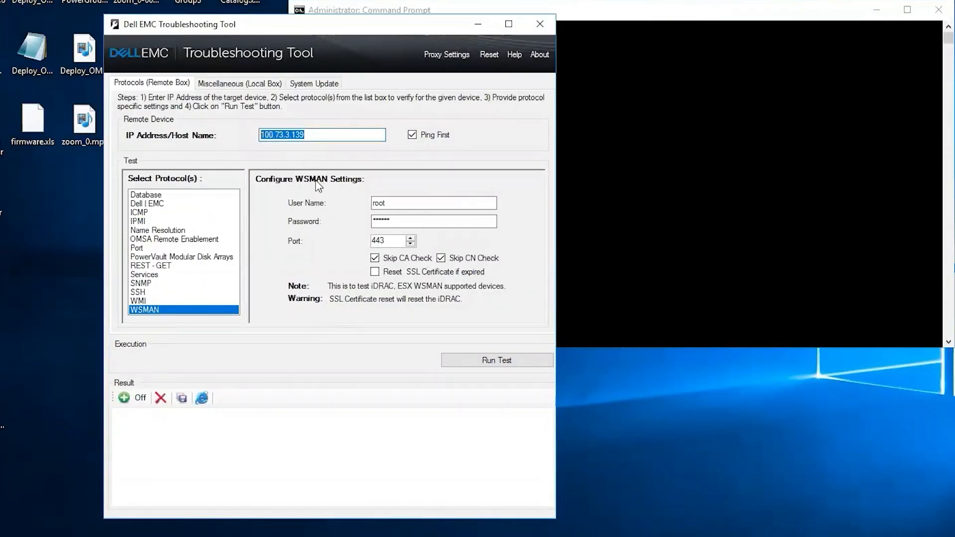
left_click(328, 132)
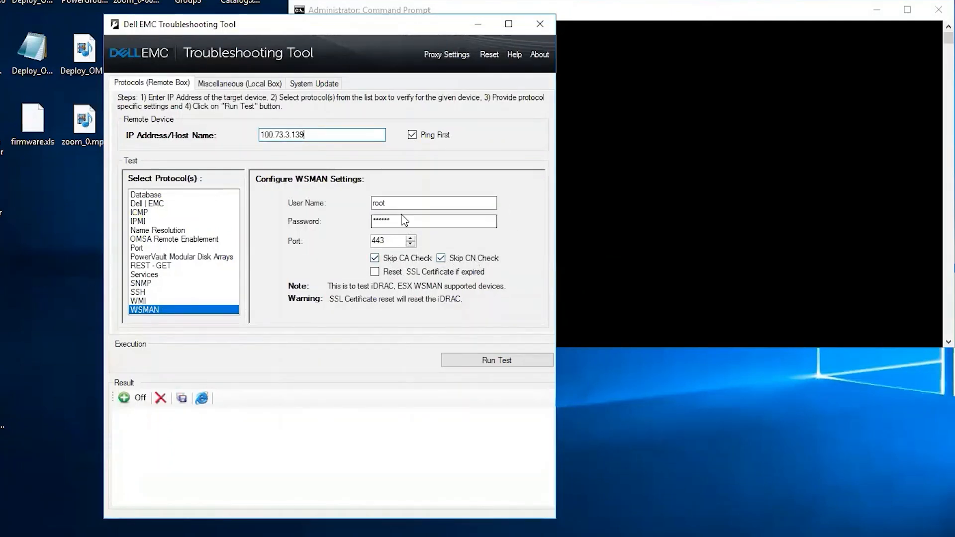
left_click(496, 365)
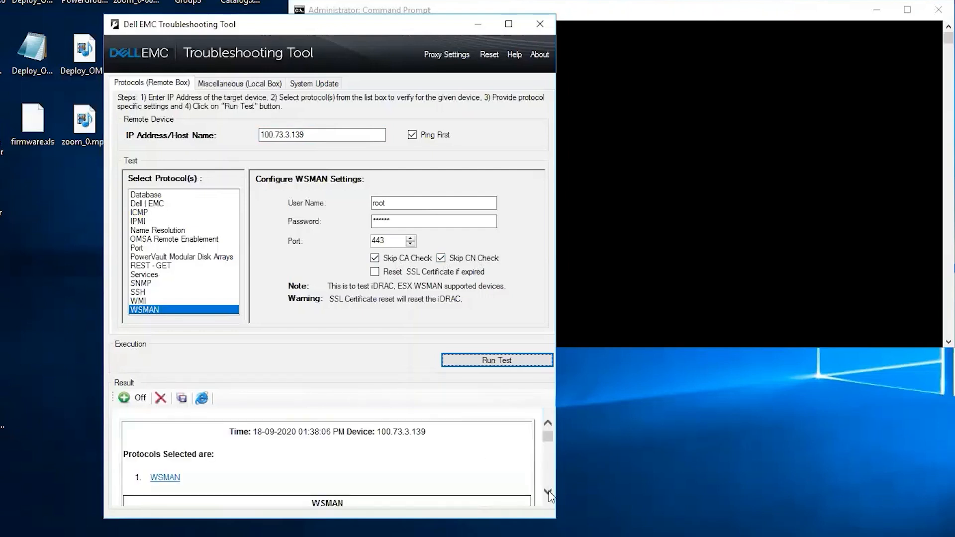
- Scroll the WSMAN results and highlight the successful TLS 1.1 handshake
left_click(549, 492)
left_click(549, 492)
left_click(549, 491)
left_click(549, 491)
left_click(549, 492)
left_click(548, 491)
left_click(548, 492)
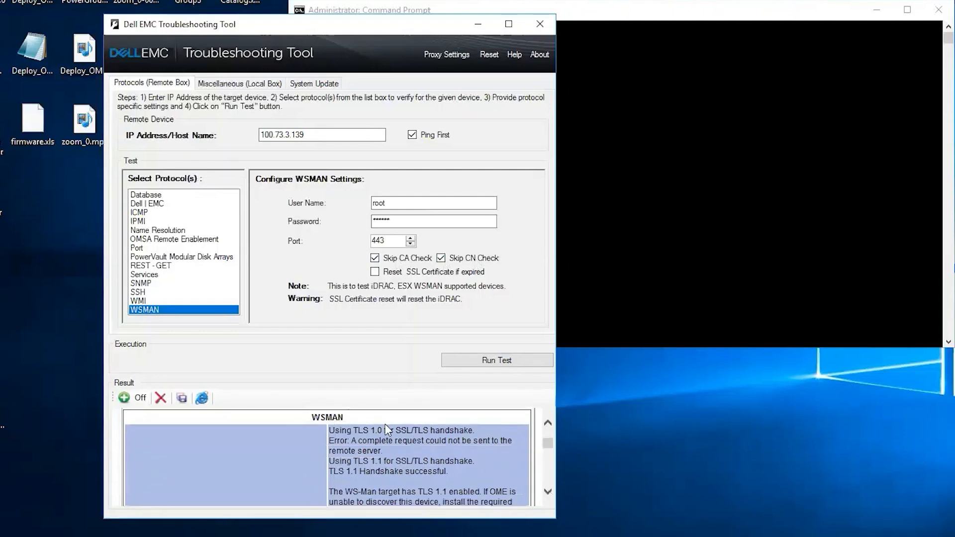
left_click_drag(353, 430, 381, 430)
left_click_drag(350, 461, 412, 461)
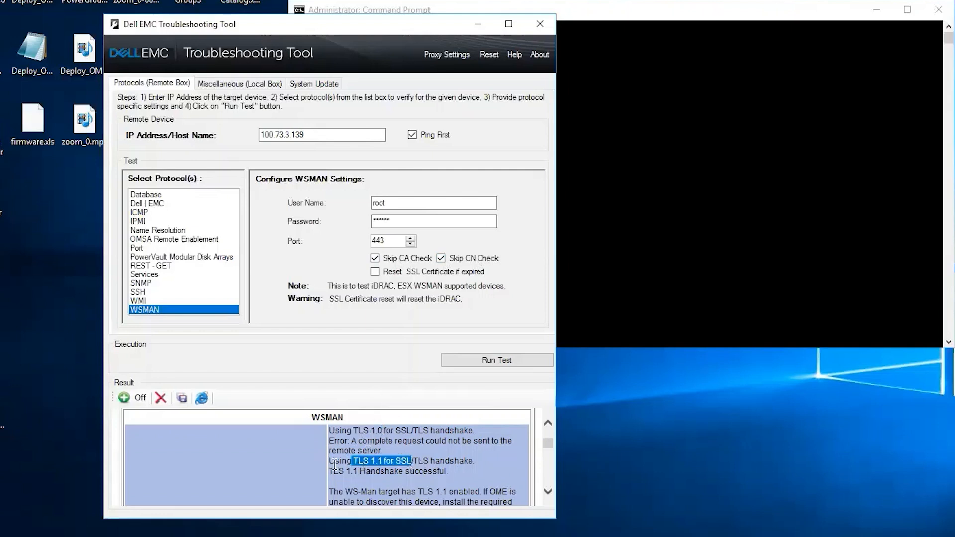
left_click_drag(329, 472, 451, 472)
- Scroll further through the results to the note about WSMAN profiles found
left_click(548, 492)
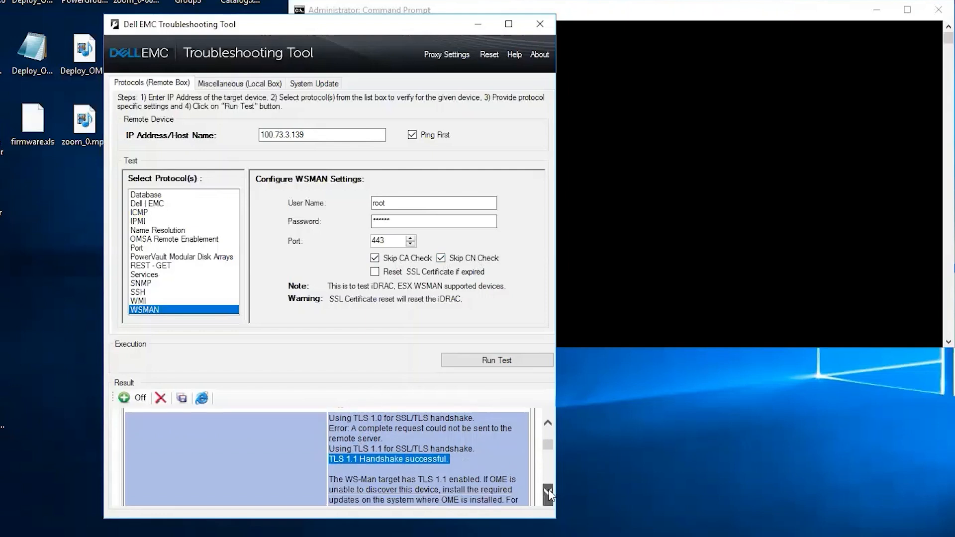
left_click(548, 492)
left_click(548, 492)
left_click_drag(361, 428, 508, 429)
left_click_drag(549, 455, 545, 428)
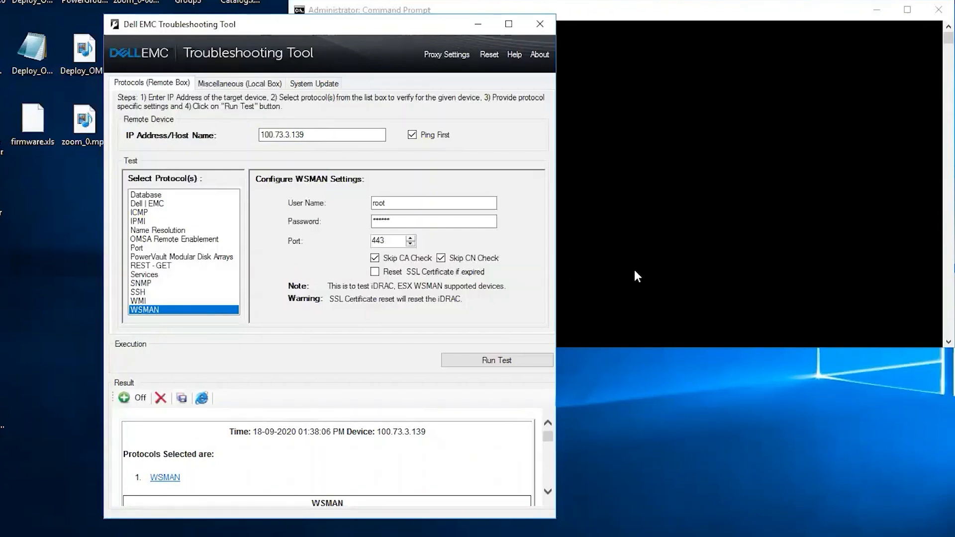
left_click(716, 182)
- Run winrm e cimv2/root/dcim/DCIM_SystemView against 100.73.3.139 and scroll through the returned details
left_click_drag(495, 11, 436, 100)
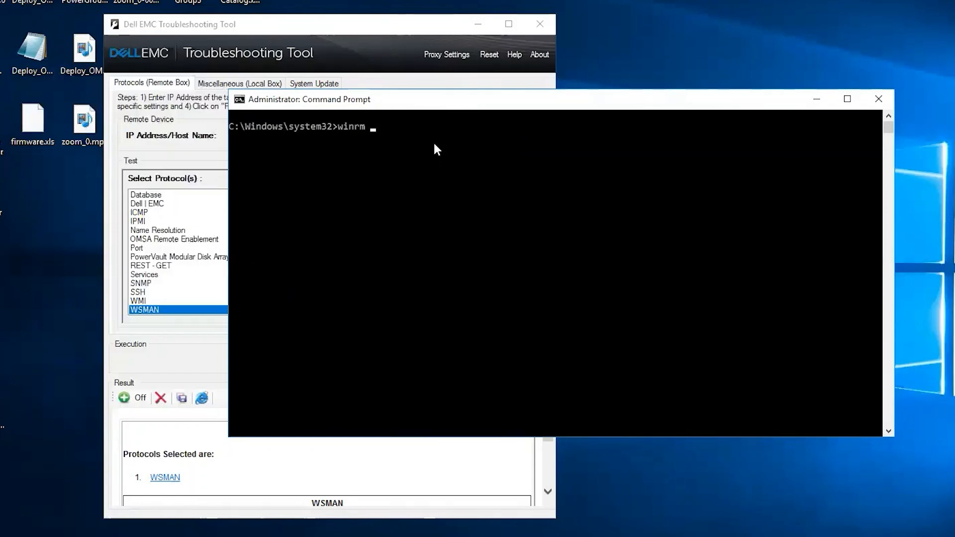
type("e cimv")
type("v2/root/dcim/DCIM_SystemView -u:root -p:calvin -r:https://100.73.3.139/wsman -auth:basic -encoding:utf-8 -SkipCACheck -skipCNCheck")
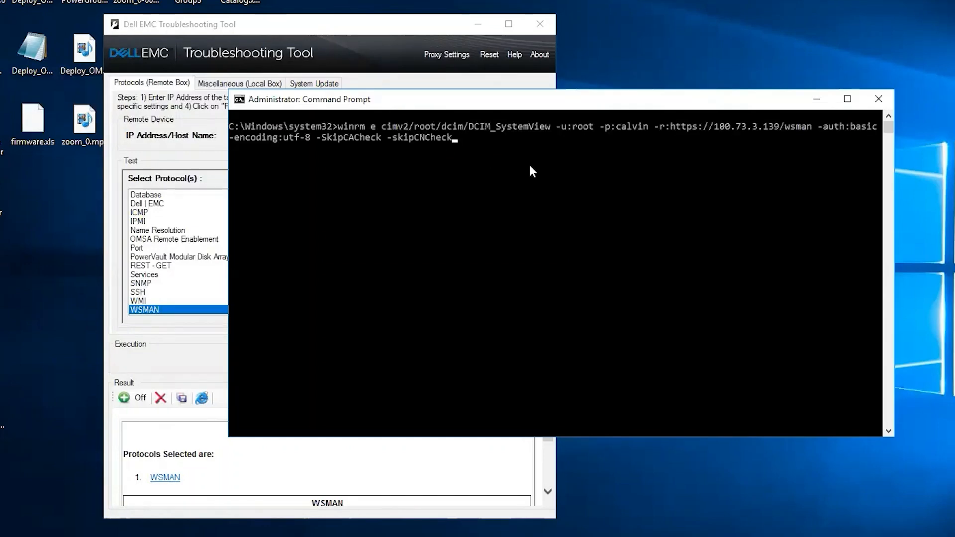
key("Return")
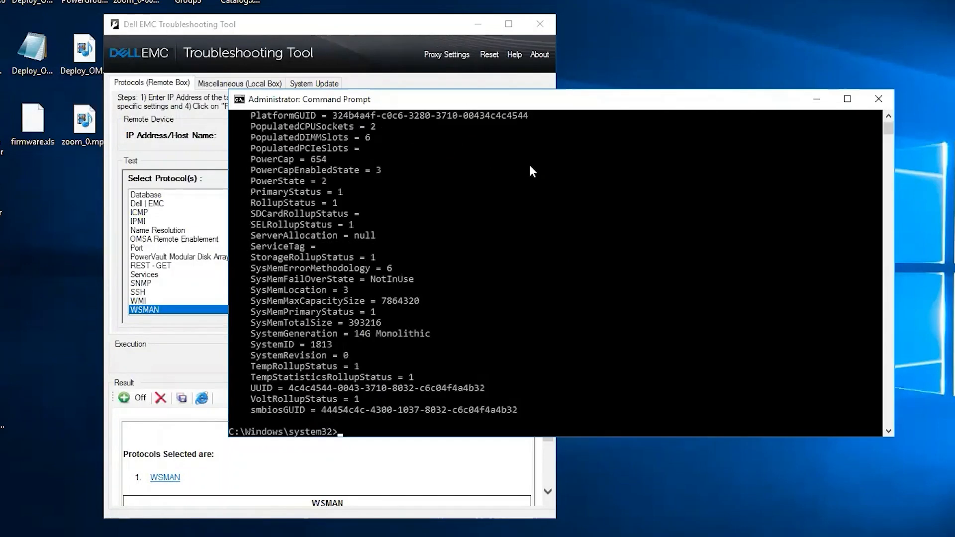
left_click(543, 245)
scroll(545, 246, "up", 12)
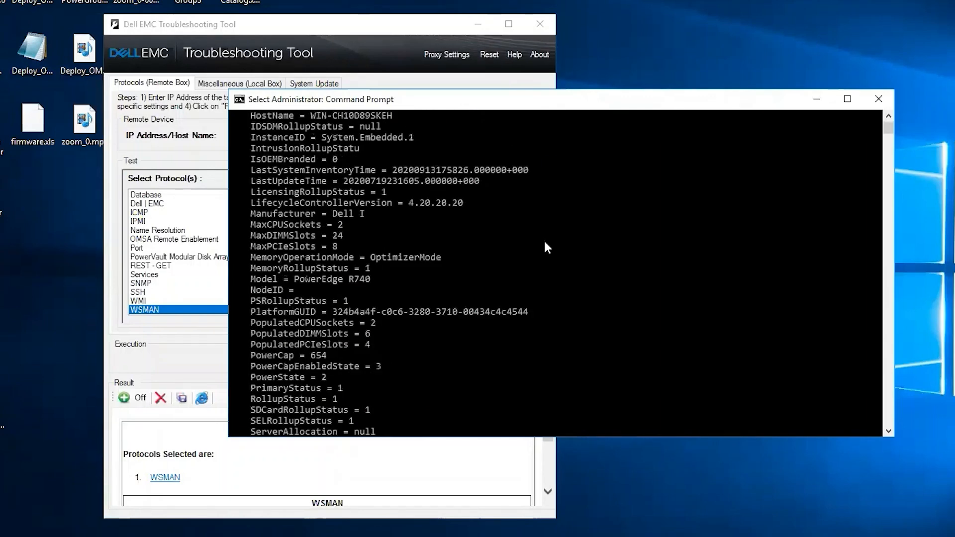
scroll(544, 240, "down", 13)
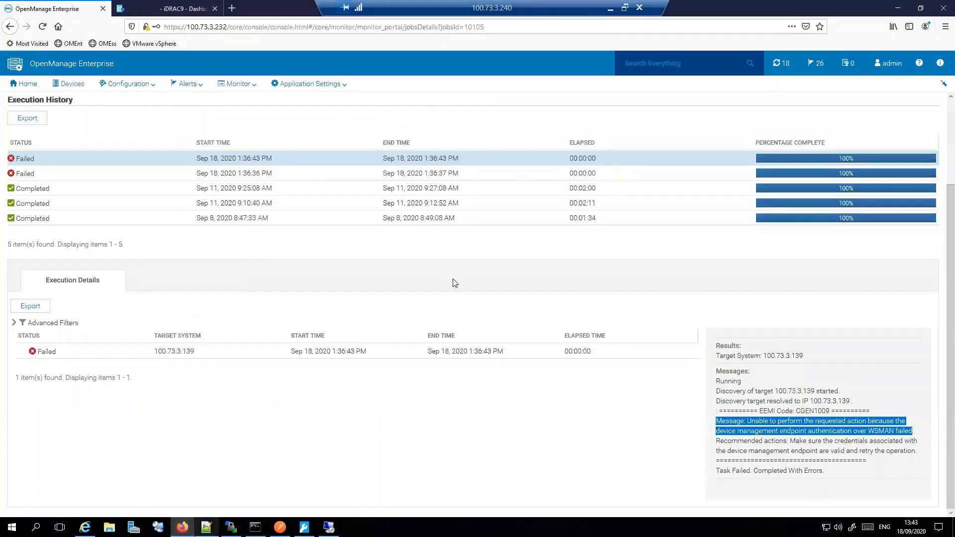
- Go from All Devices to the Monitor Discovery jobs list
scroll(88, 202, "up", 3)
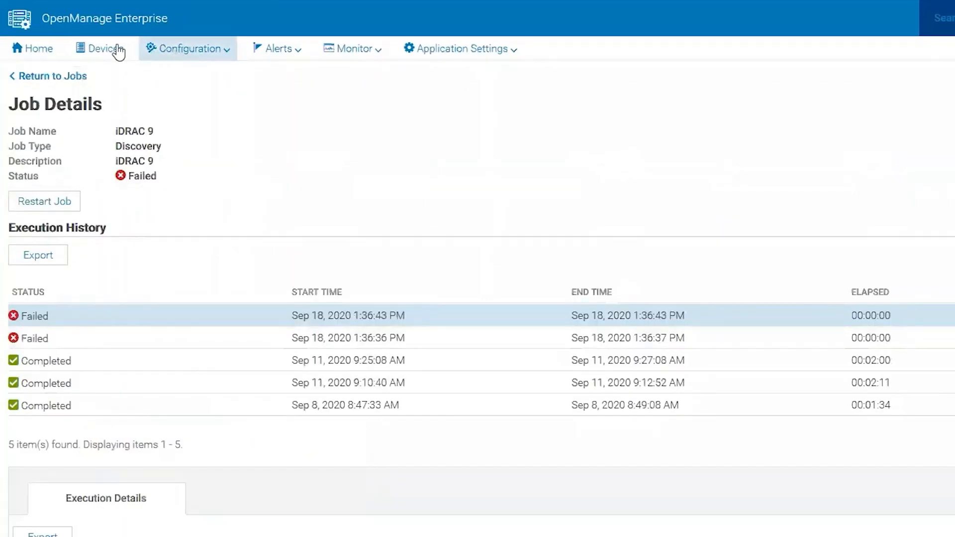
left_click(108, 59)
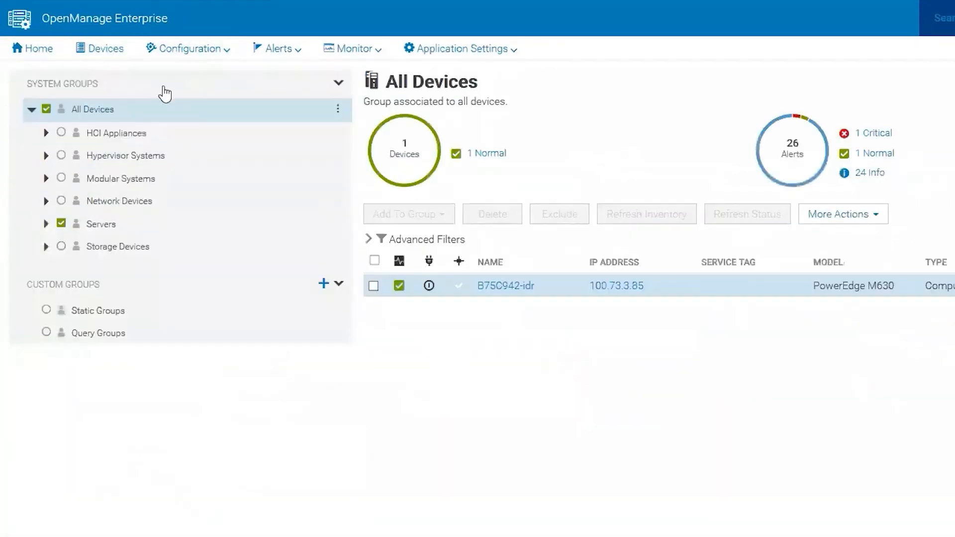
left_click(347, 55)
left_click(379, 119)
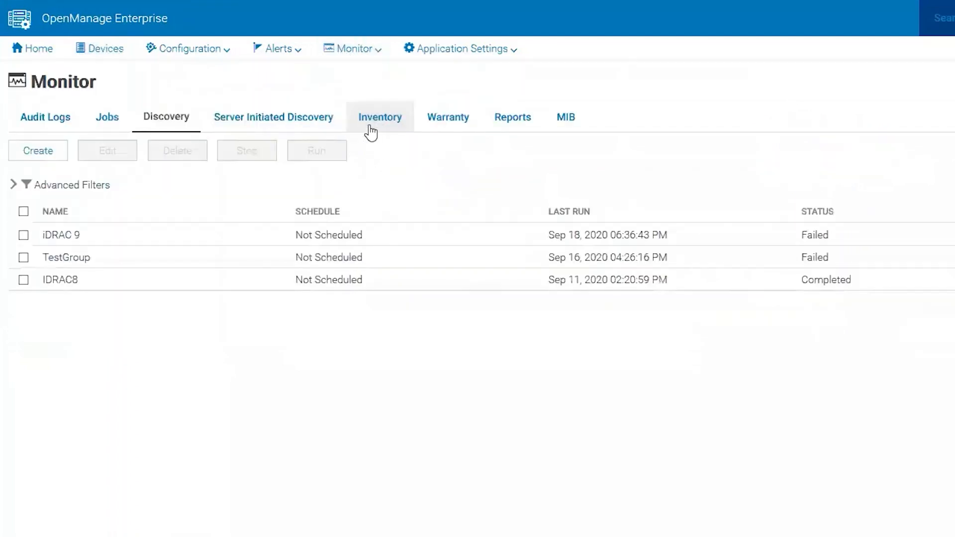
- Re-enter the iDRAC 9 job's password, save to rerun it, and open the Jobs list
left_click(38, 238)
left_click(113, 156)
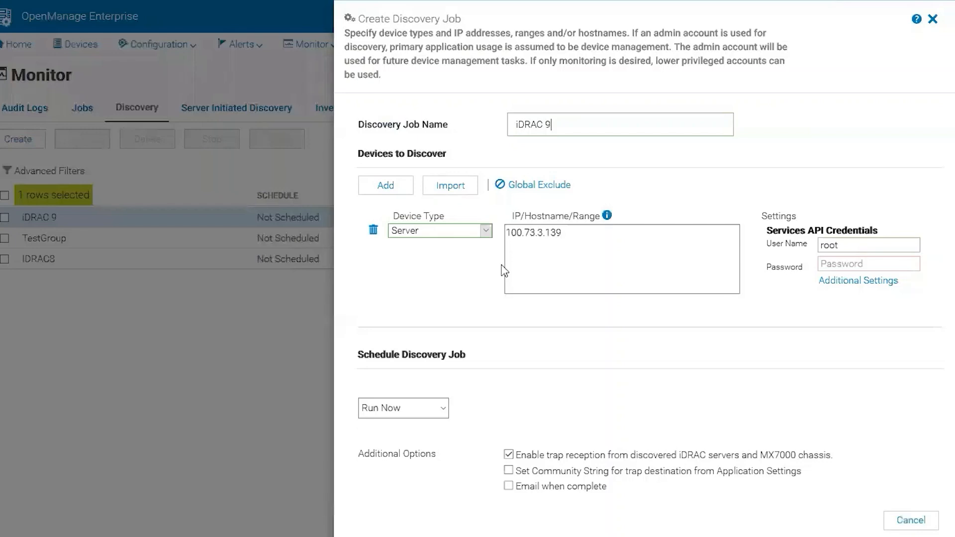
left_click(837, 244)
left_click(860, 260)
type("••••••••")
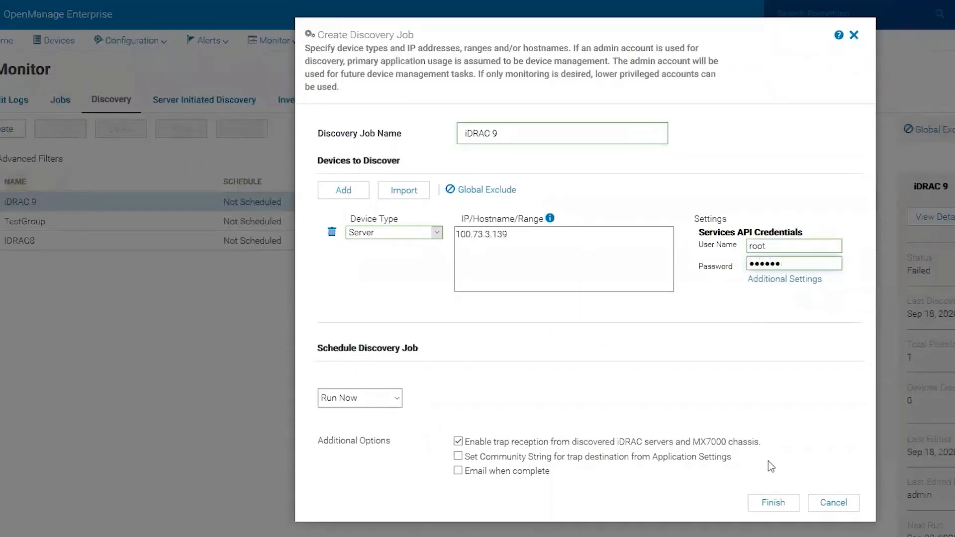
left_click(775, 503)
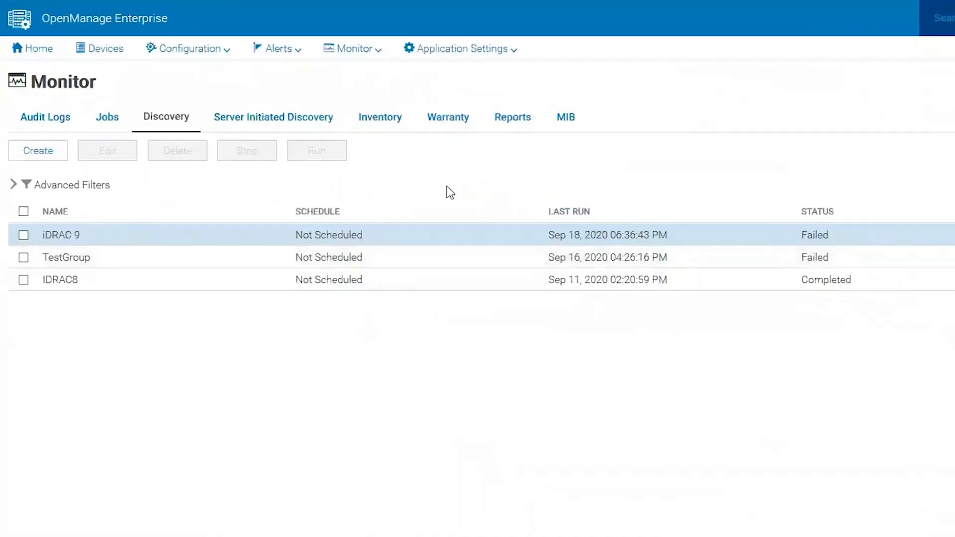
left_click(354, 49)
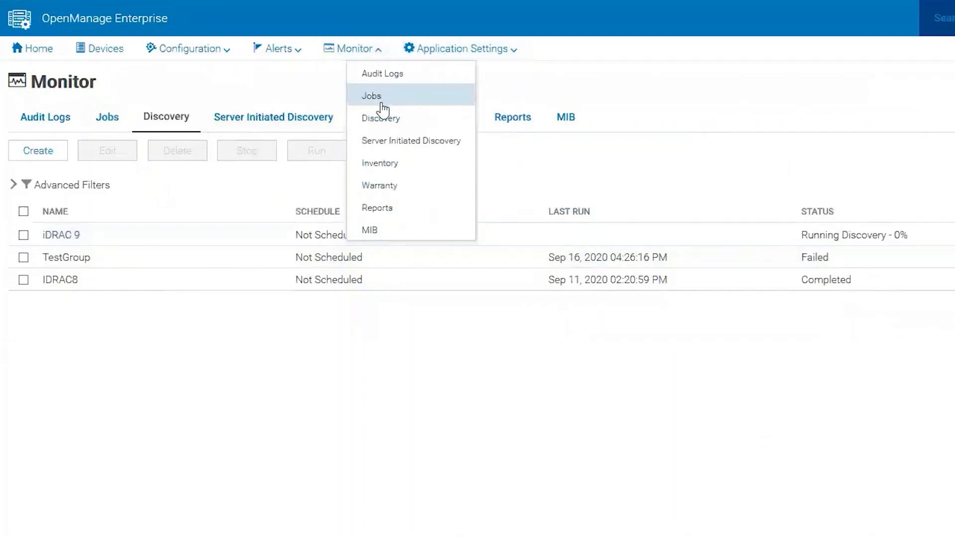
left_click(381, 99)
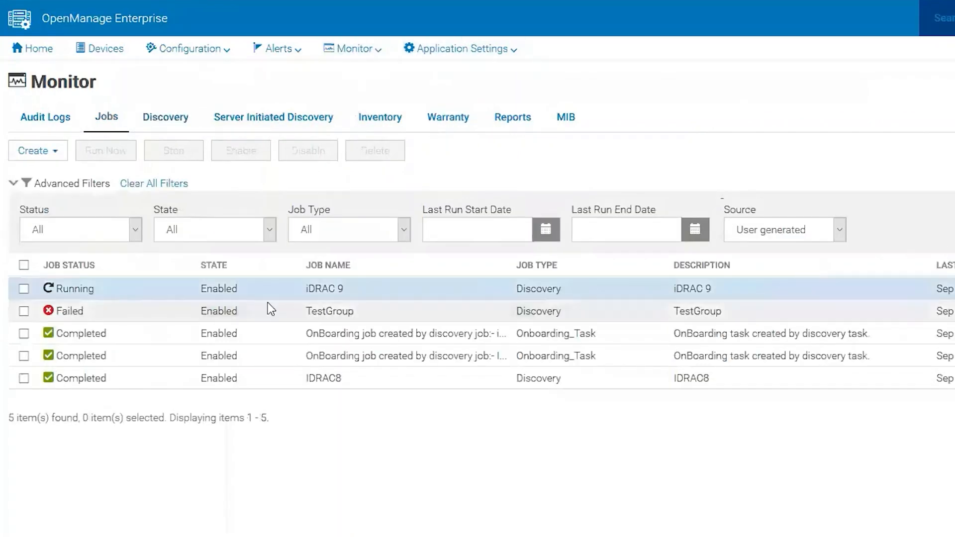
- Select the running iDRAC 9 job, view the iDRAC9 dashboard tab, then return to OpenManage Enterprise
left_click(24, 289)
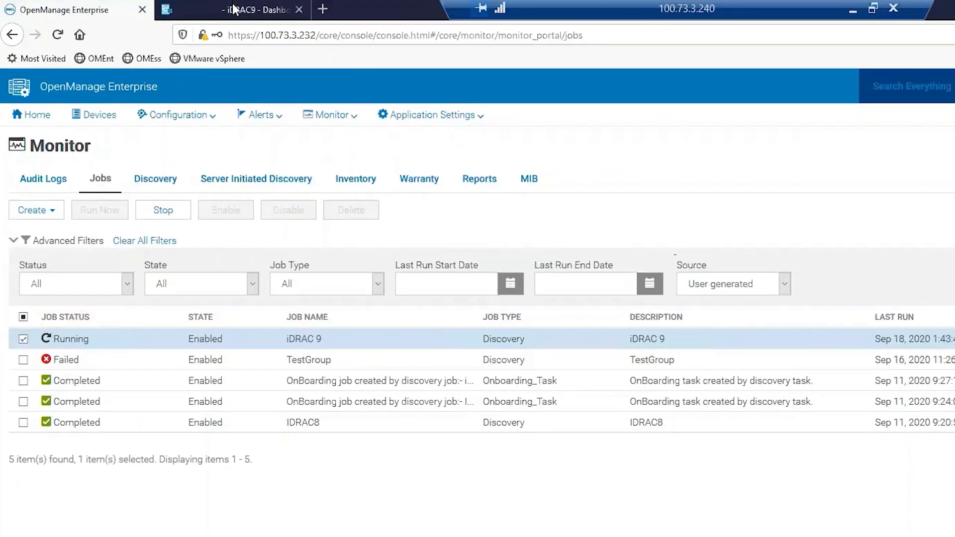
left_click(236, 9)
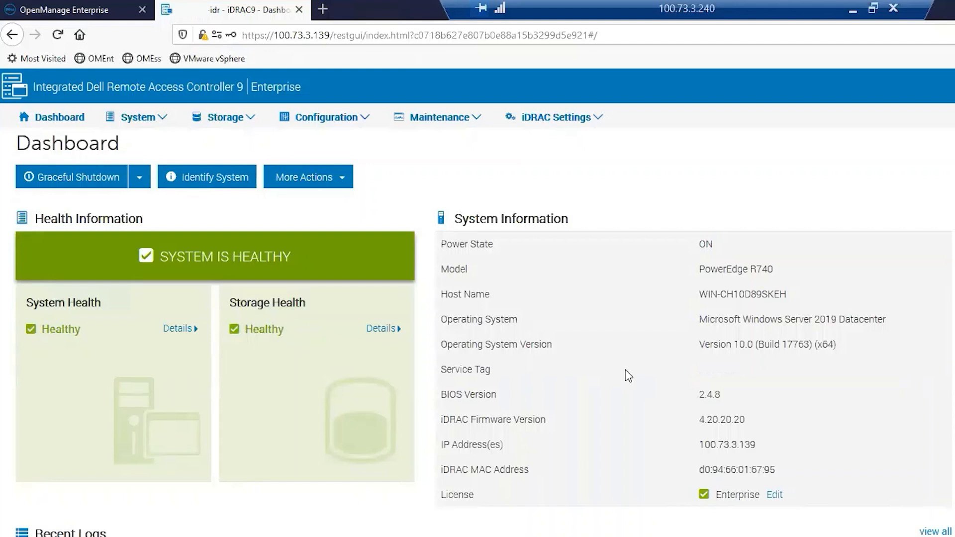
left_click(106, 6)
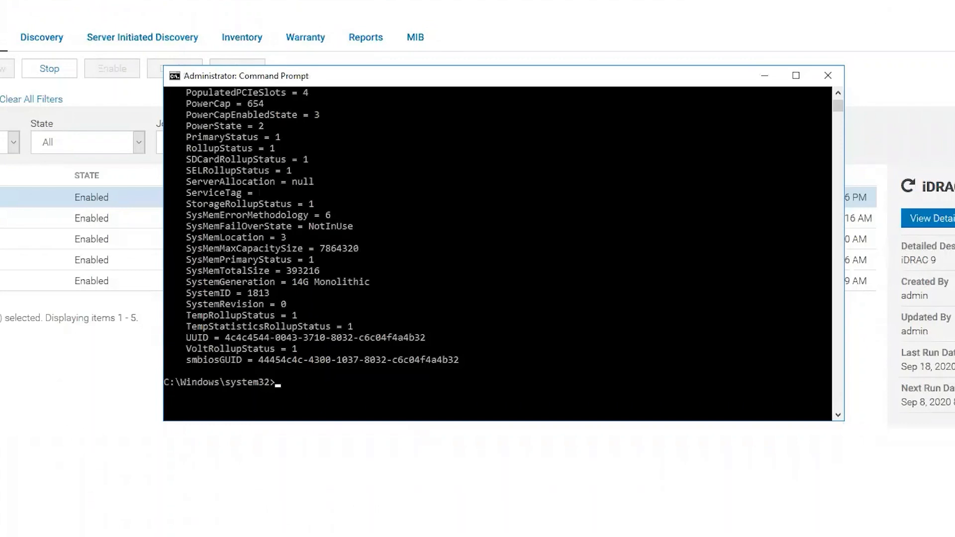
- Paste the winrm DCIM_modularchassisView query for 10.0.157.130 without running it, then minimize the console
right_click(291, 303)
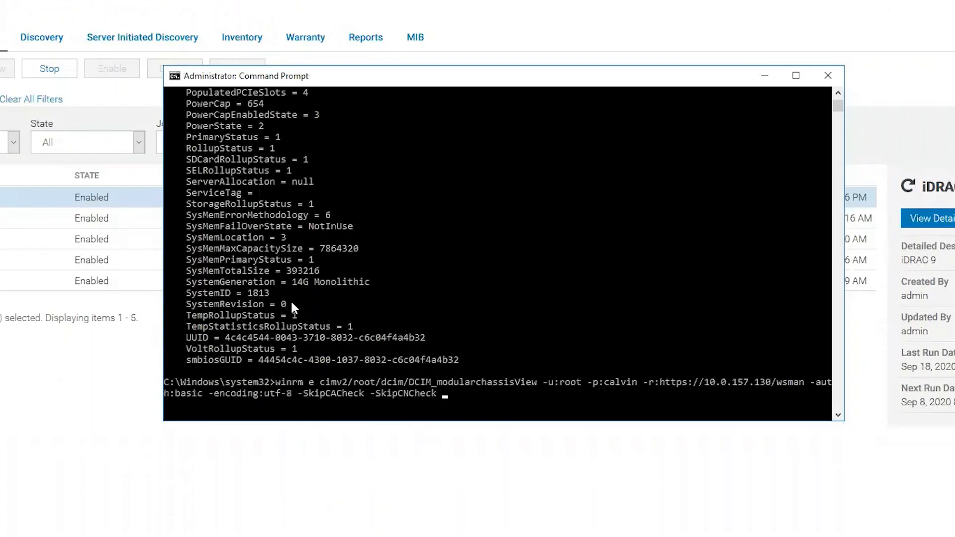
left_click_drag(458, 77, 447, 10)
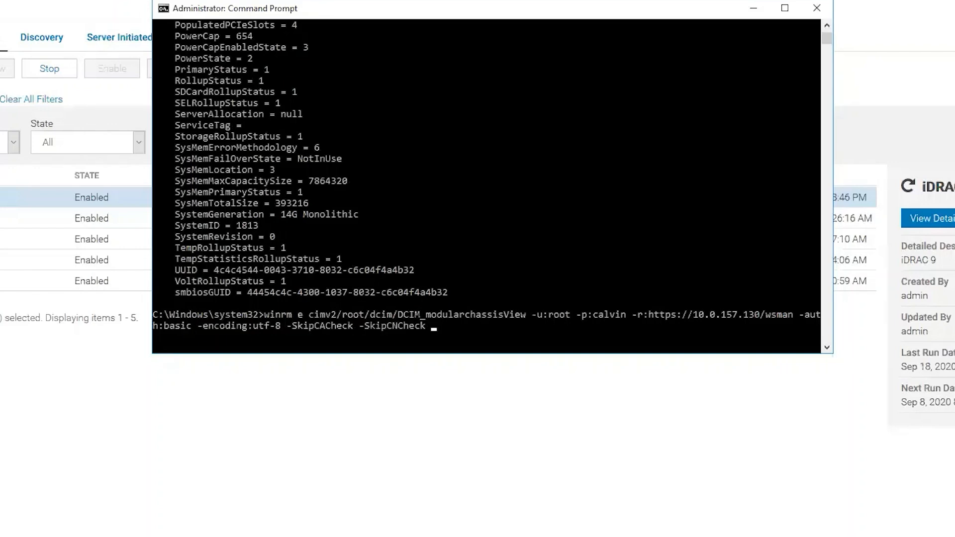
left_click(755, 10)
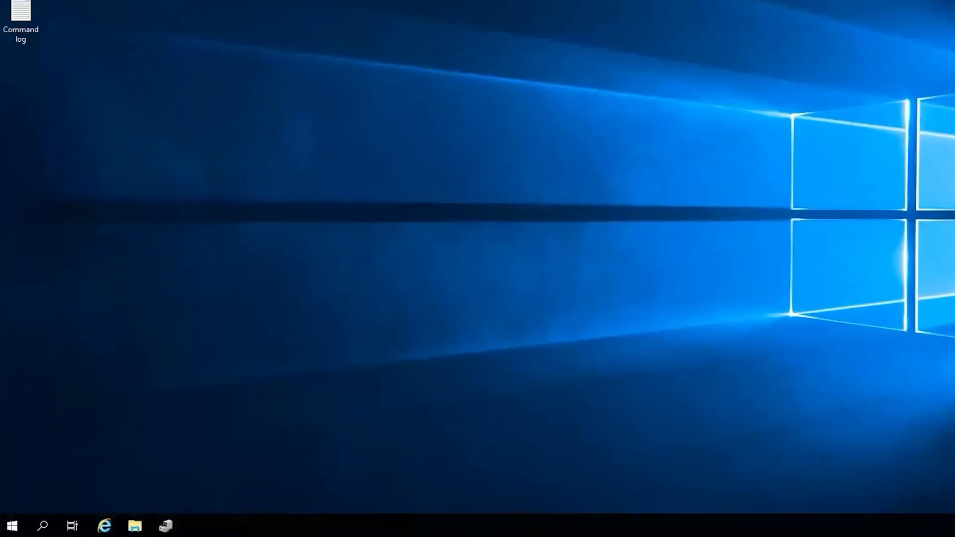
- Launch Windows Settings from the Start search
left_click(135, 526)
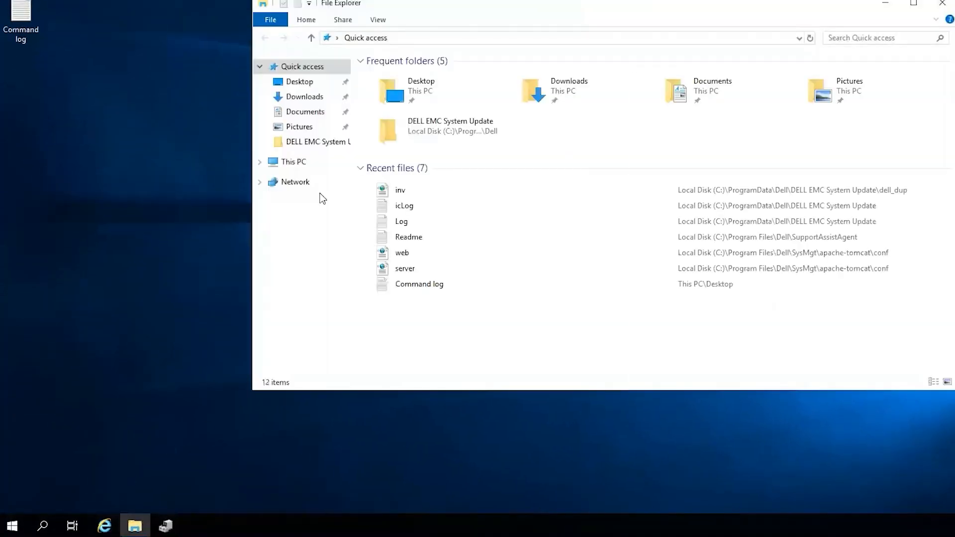
left_click(444, 39)
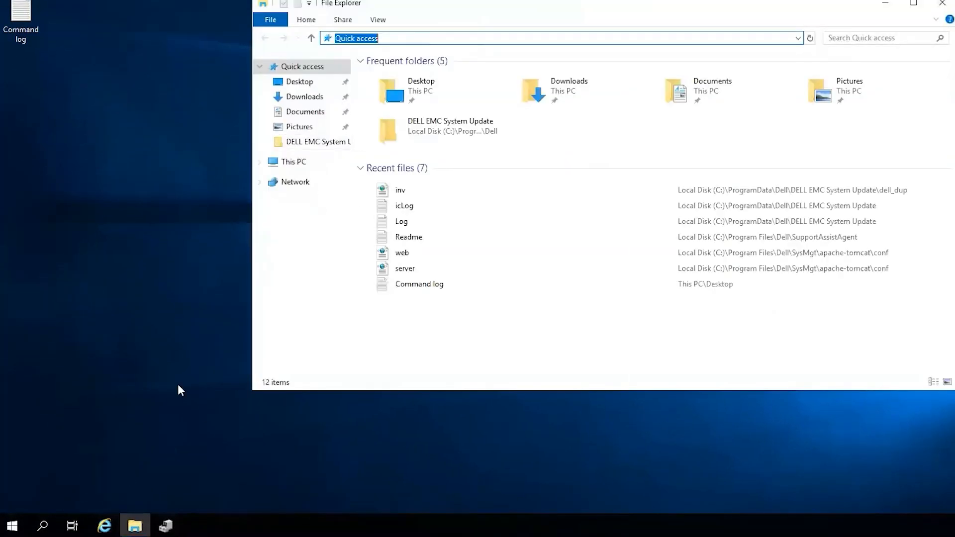
left_click(12, 526)
type("serttings")
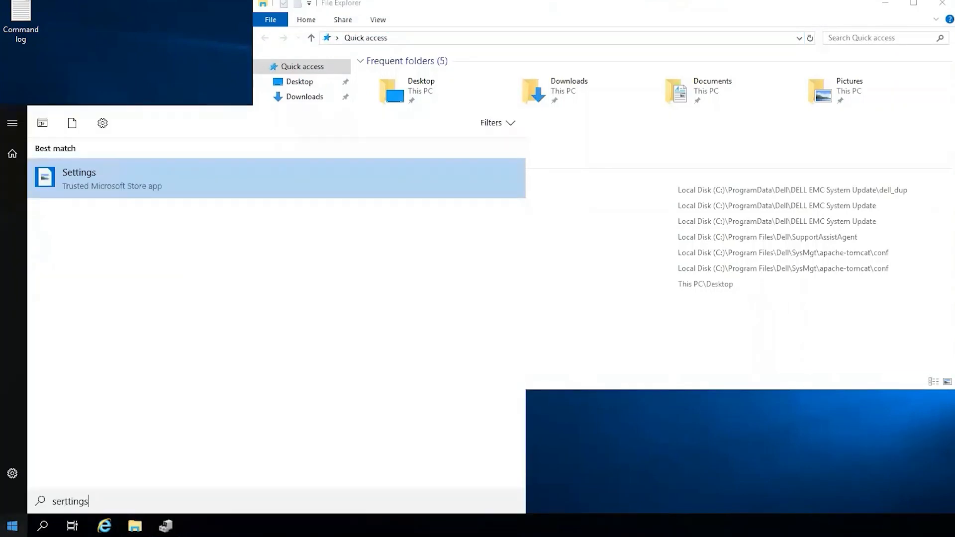
key("Return")
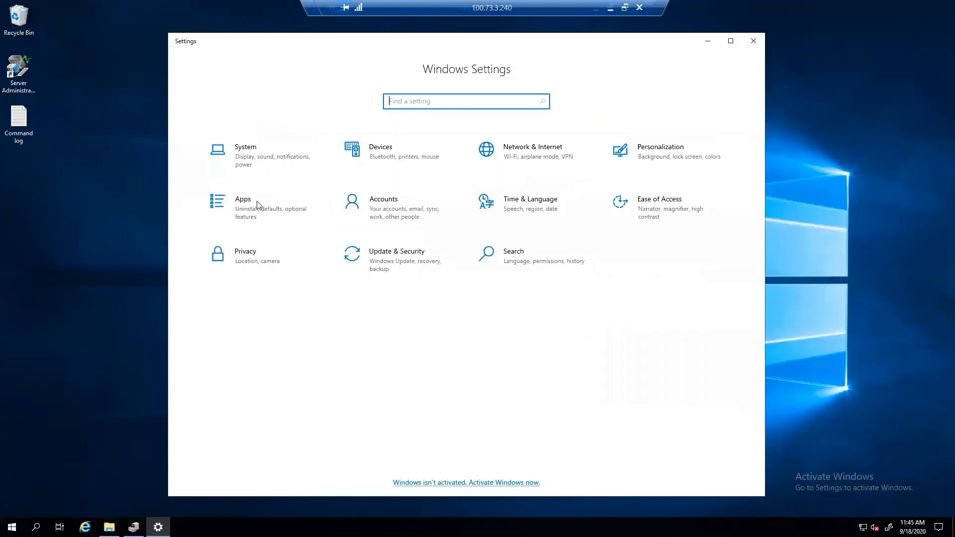
- Open Apps > Manage optional features and scroll toward OpenSSH Server, then open File Explorer
left_click(257, 205)
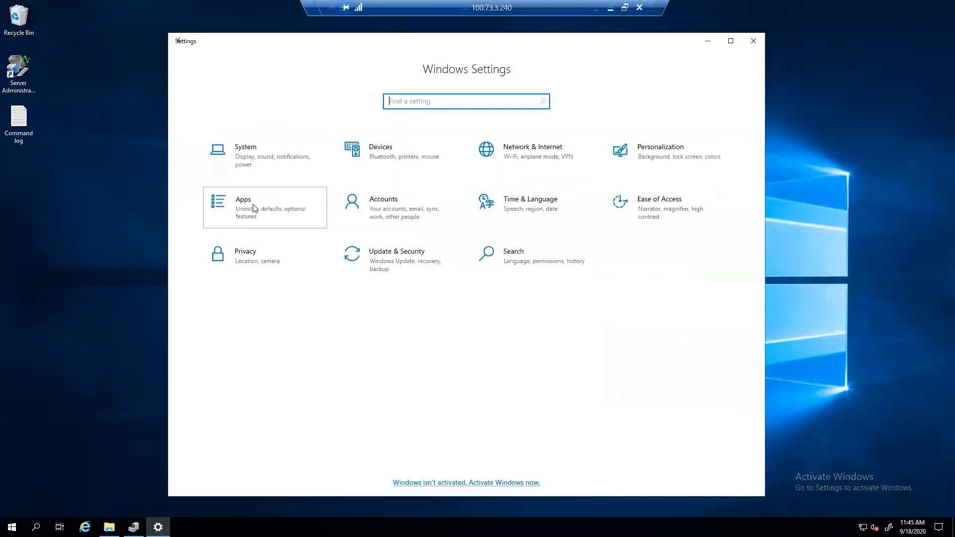
left_click(398, 200)
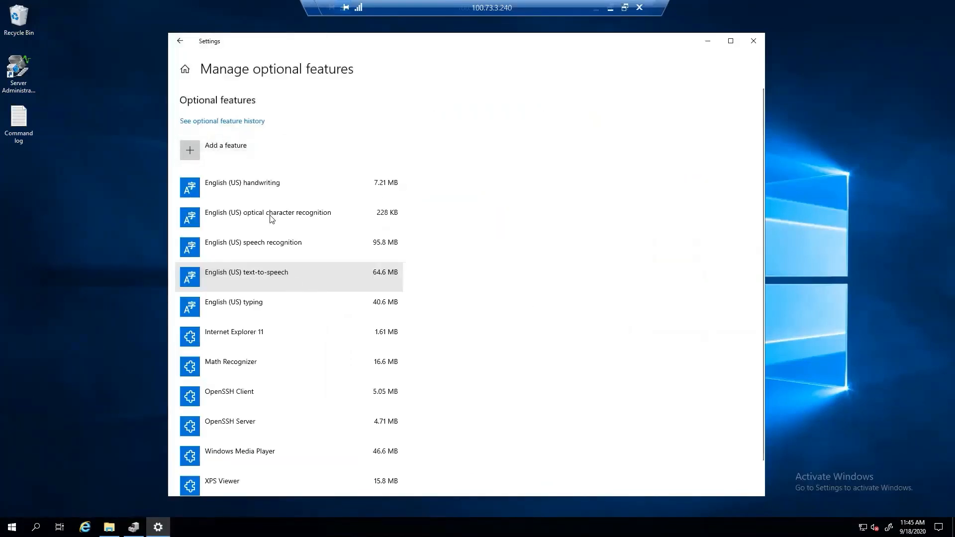
scroll(281, 298, "down", 1)
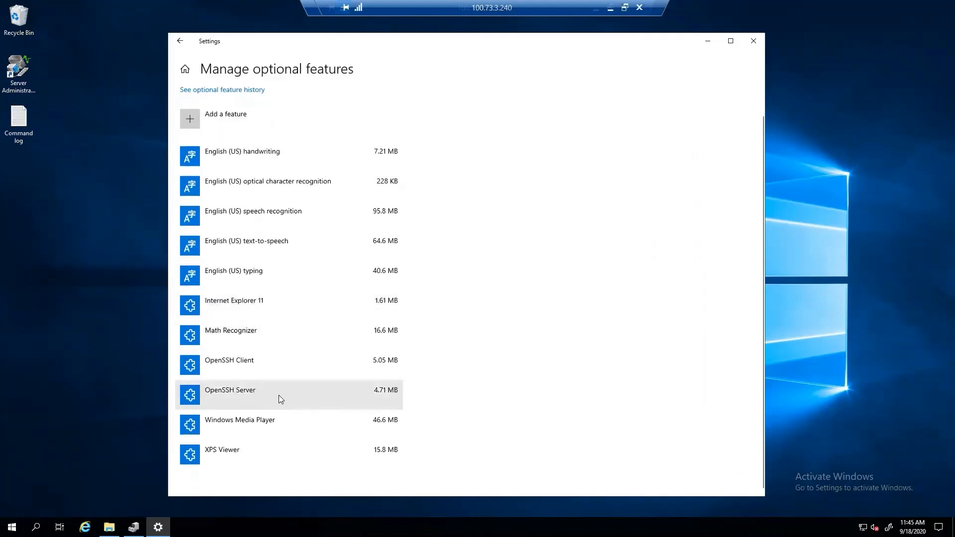
left_click(109, 527)
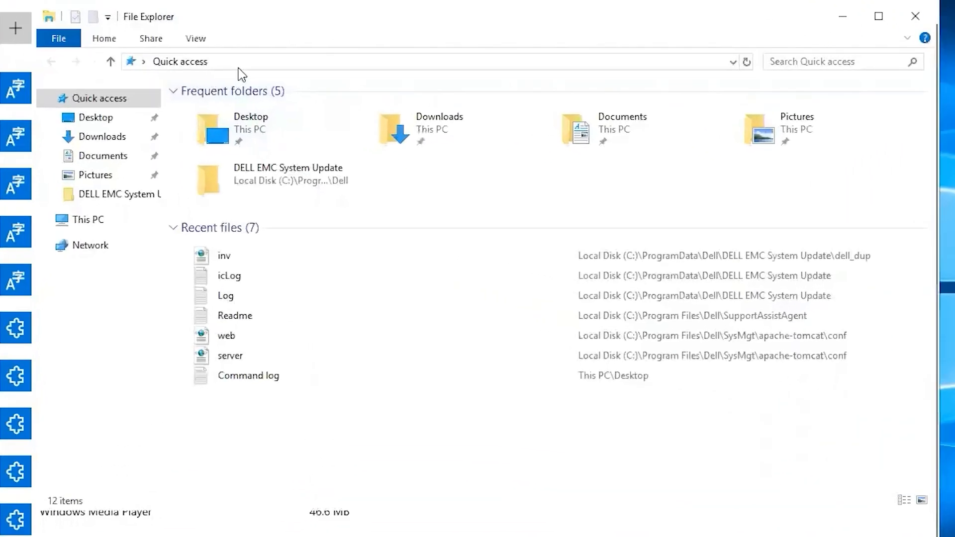
left_click(329, 143)
- Open services.msc and start the OpenSSH SSH Server service
type("services.s")
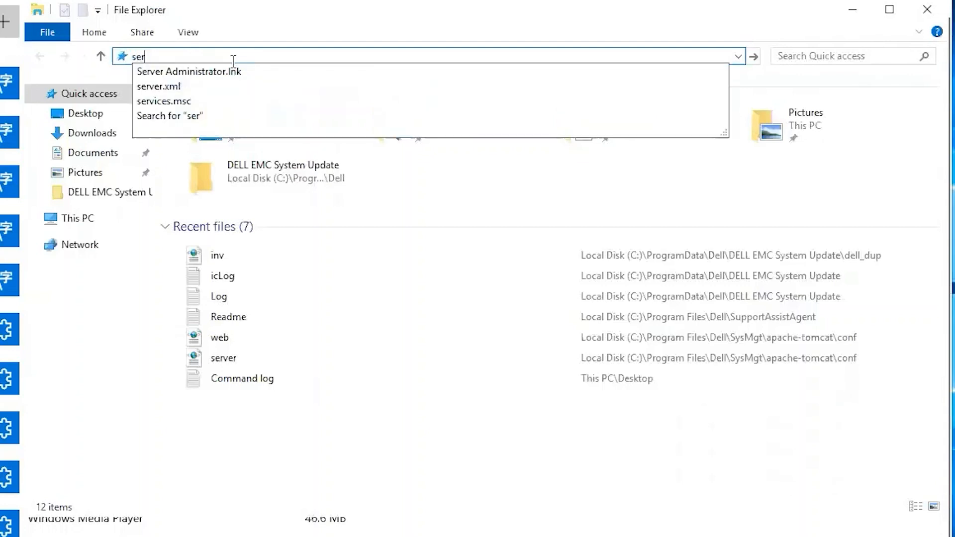
type("msc")
key("Return")
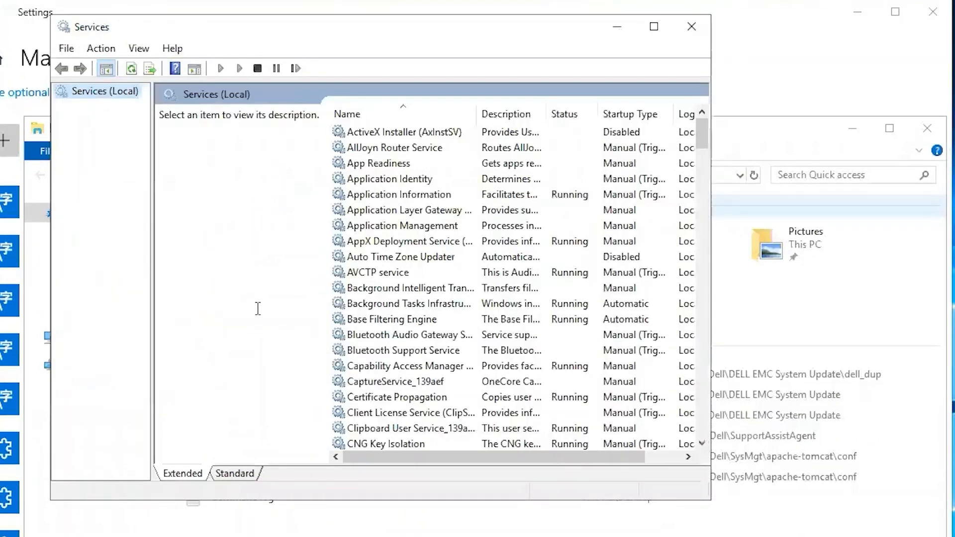
left_click(390, 286)
key("o")
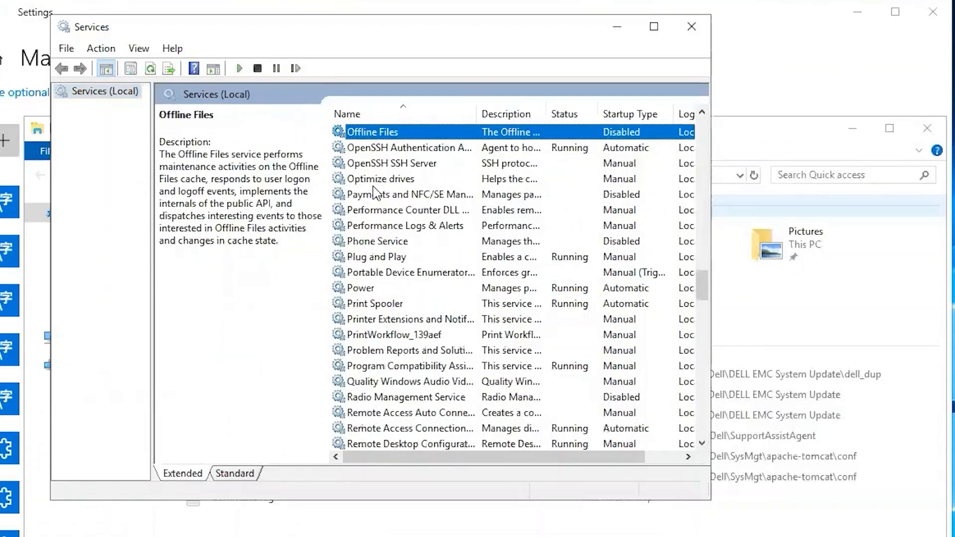
left_click(407, 164)
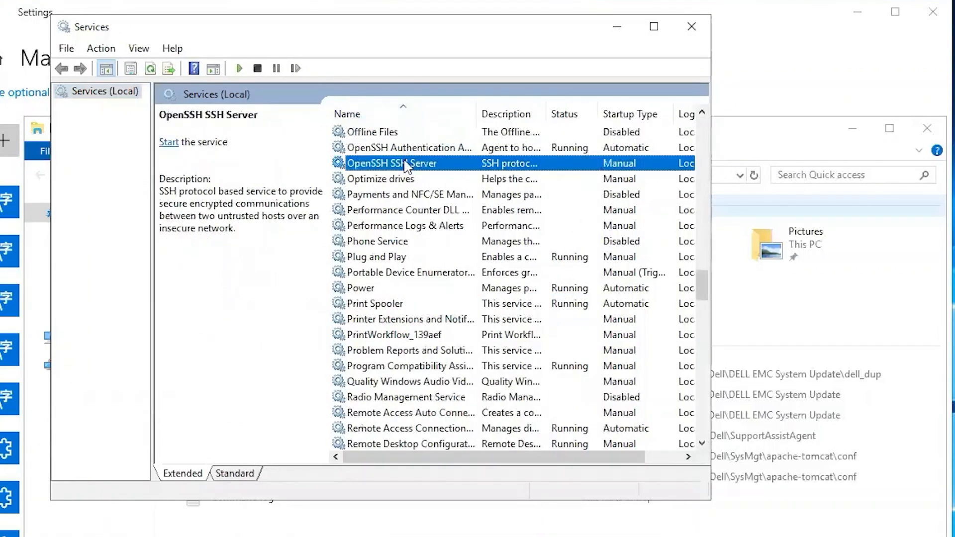
right_click(419, 168)
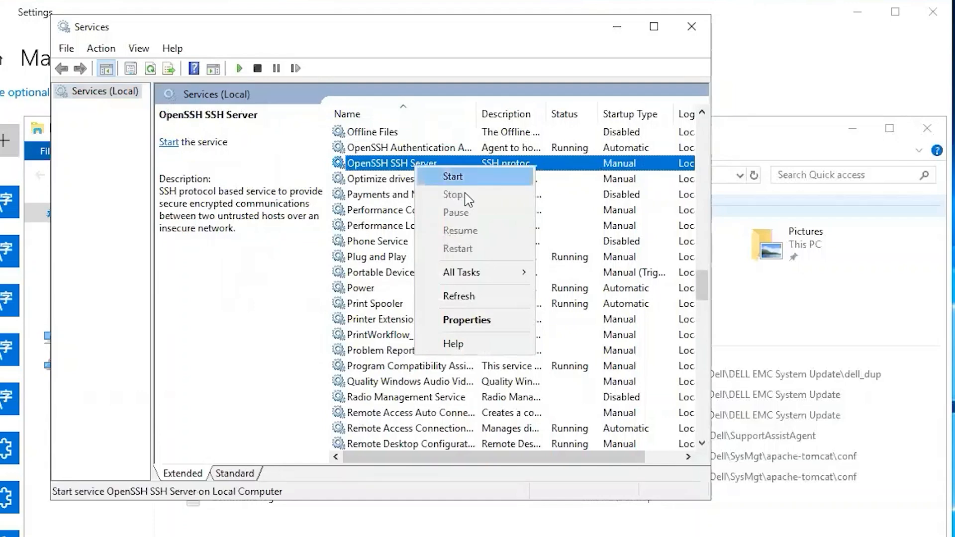
left_click(451, 178)
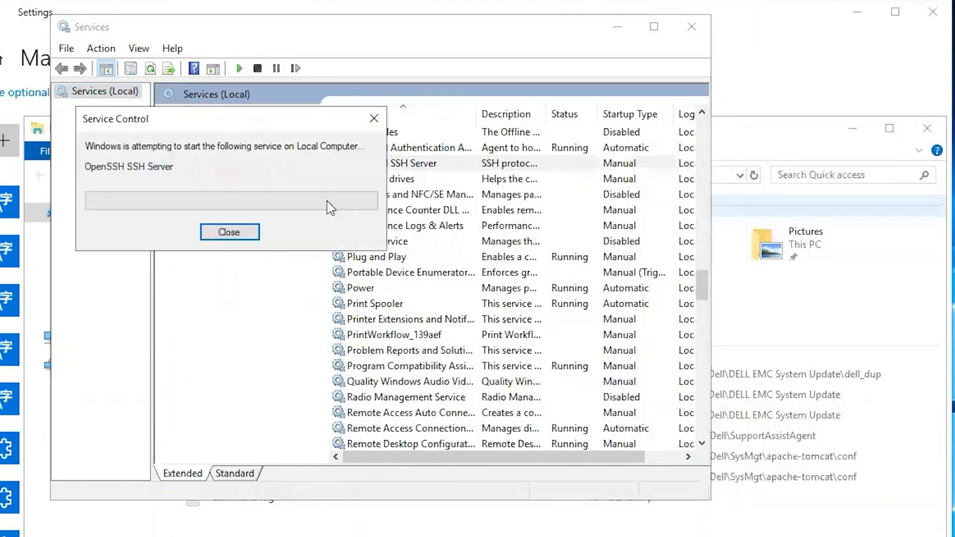
- Set the OpenSSH SSH Server startup type to Automatic and apply it
right_click(435, 166)
left_click(478, 319)
left_click(356, 253)
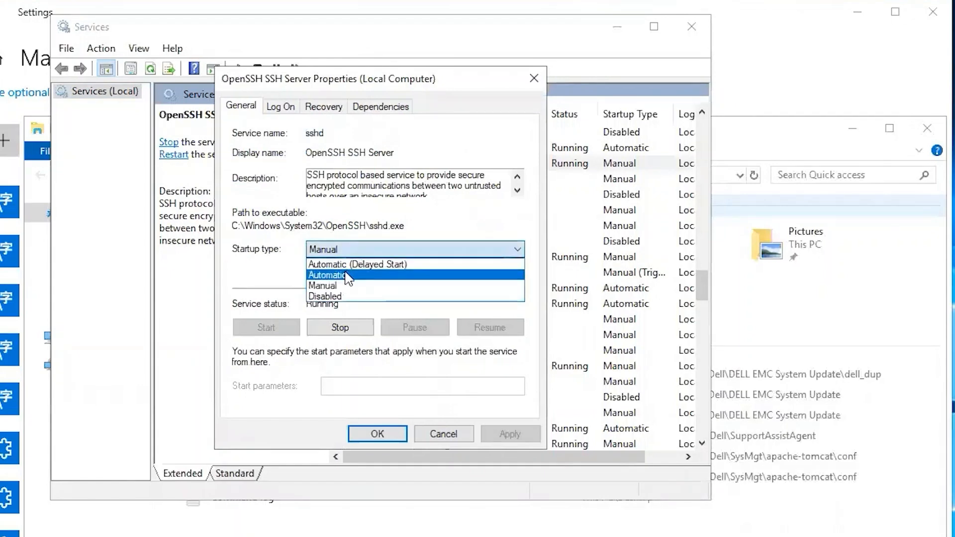
left_click(348, 276)
left_click(507, 436)
left_click(378, 435)
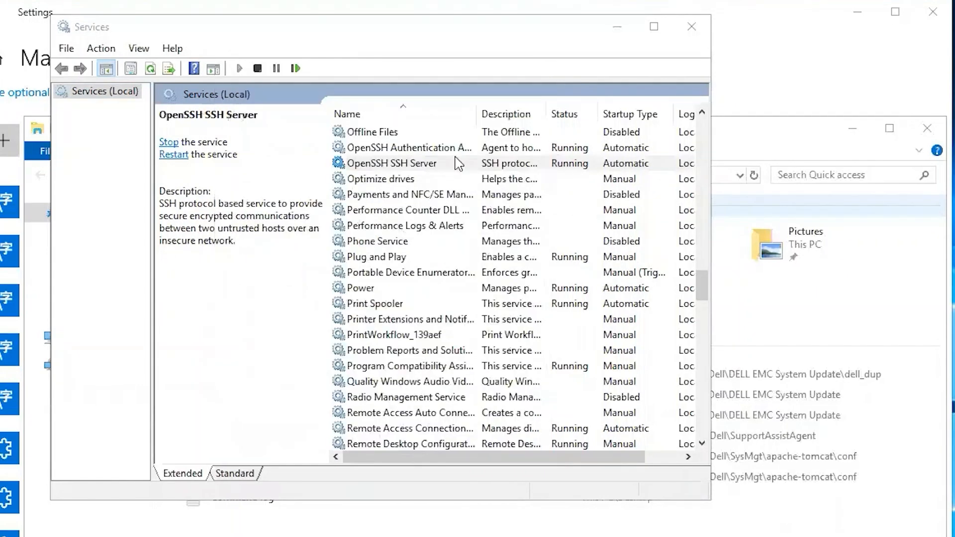
left_click_drag(286, 32, 377, 159)
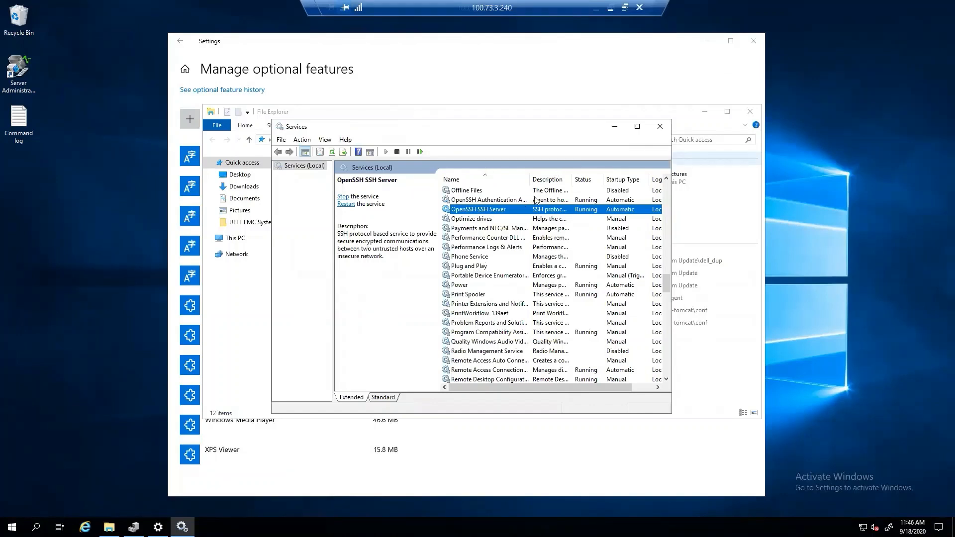
- Minimize Services and File Explorer, then search 'fire' to open Windows Defender Firewall
left_click(616, 127)
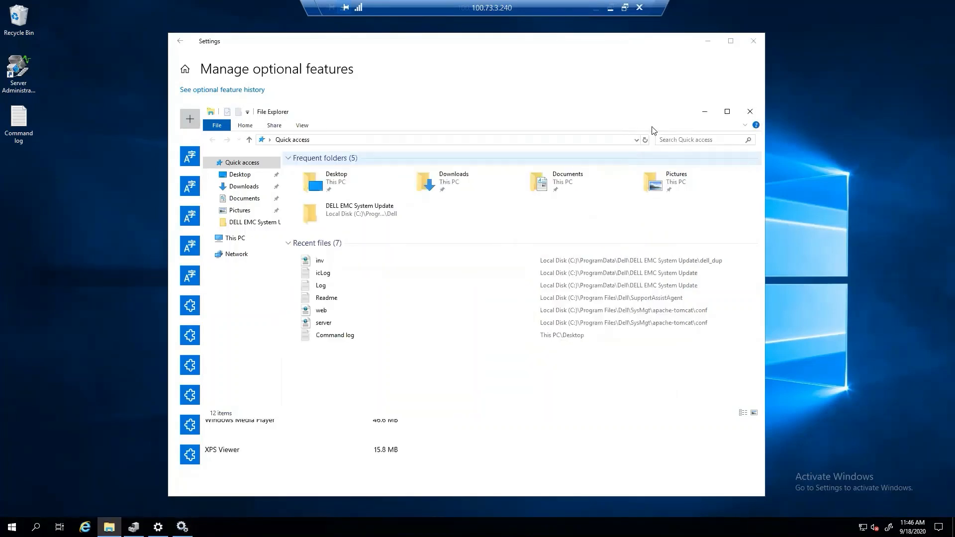
left_click_drag(474, 114, 399, 107)
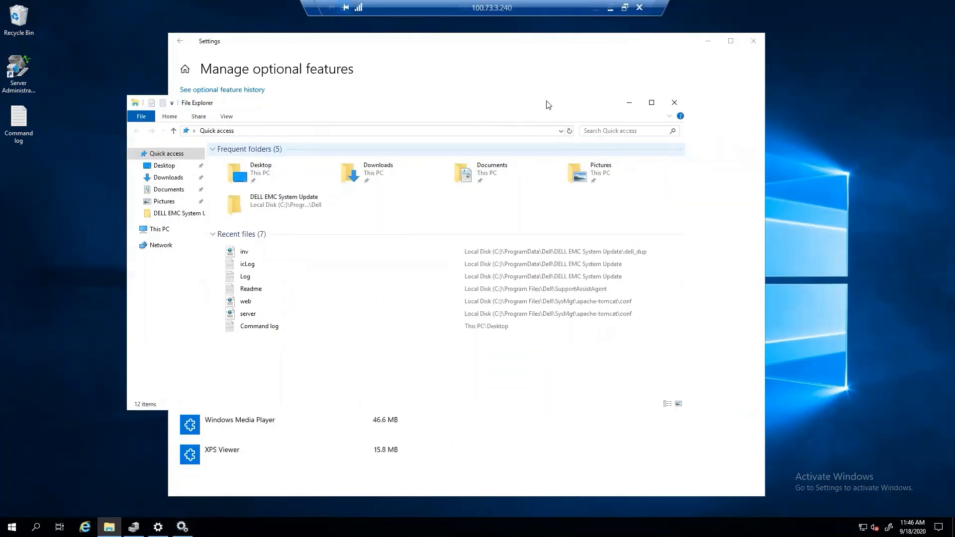
left_click(630, 102)
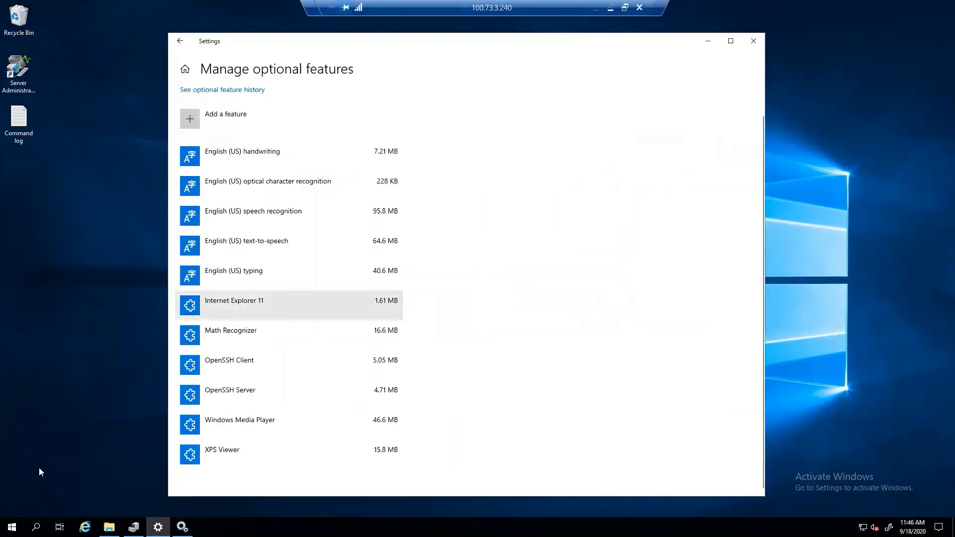
left_click(12, 527)
type("fire")
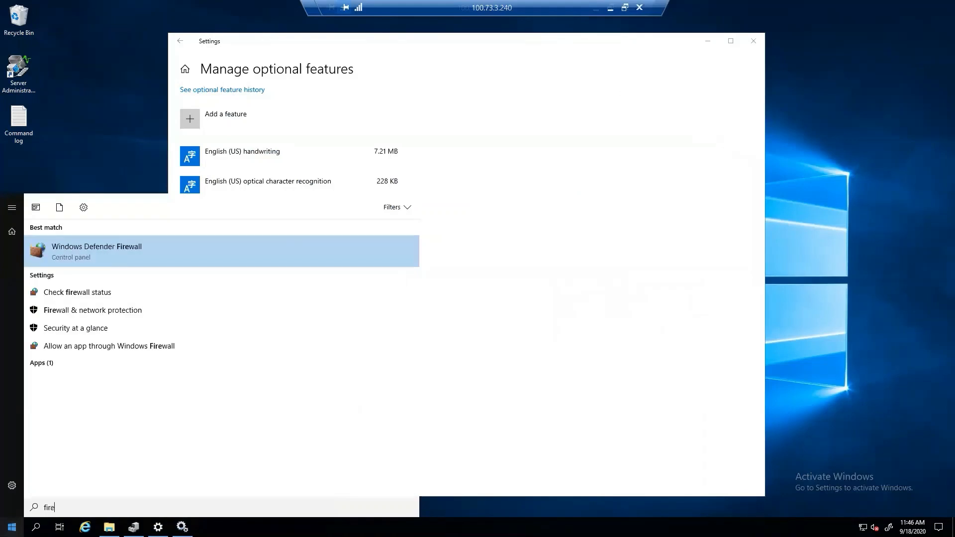
key("Return")
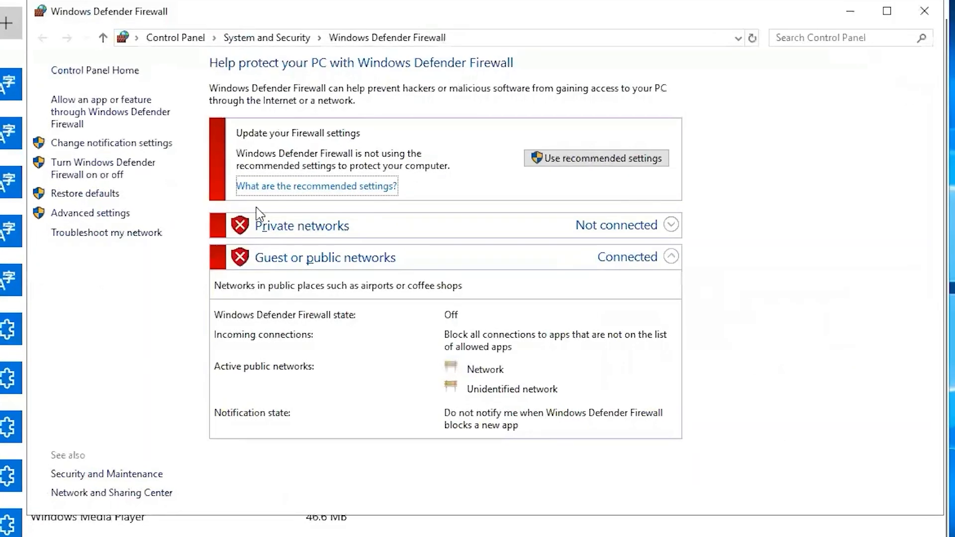
- In the advanced settings' Inbound Rules, locate the enabled OpenSSH SSH Server (sshd) rule
left_click(91, 214)
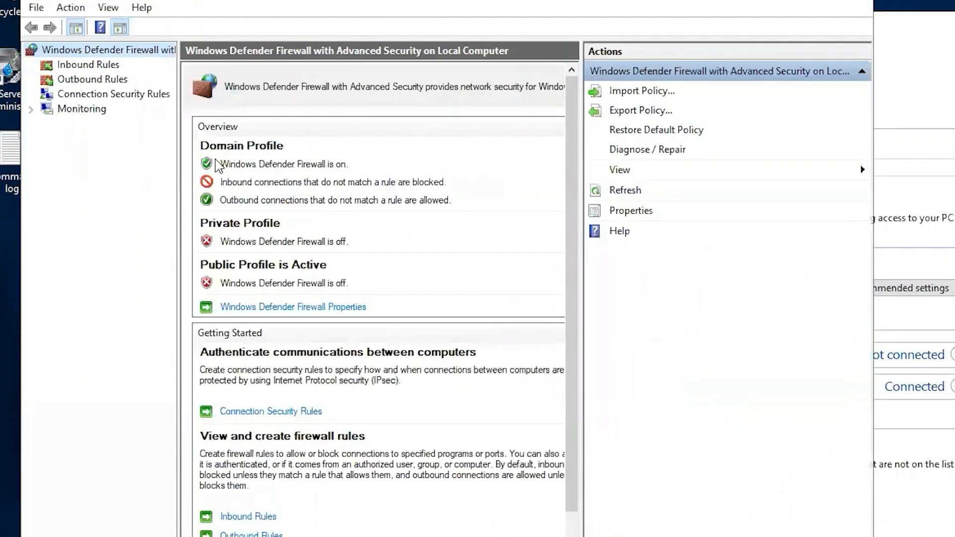
left_click(102, 65)
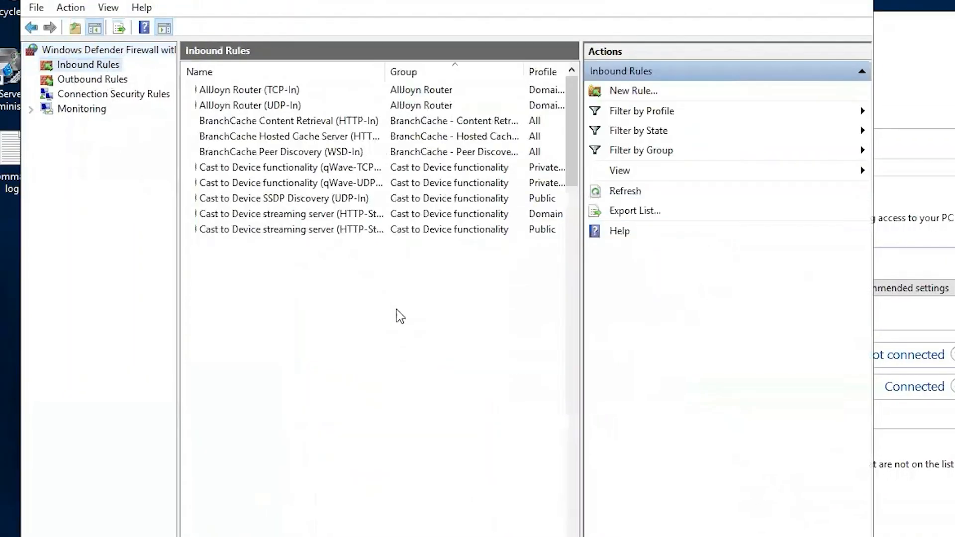
left_click(267, 340)
key("o")
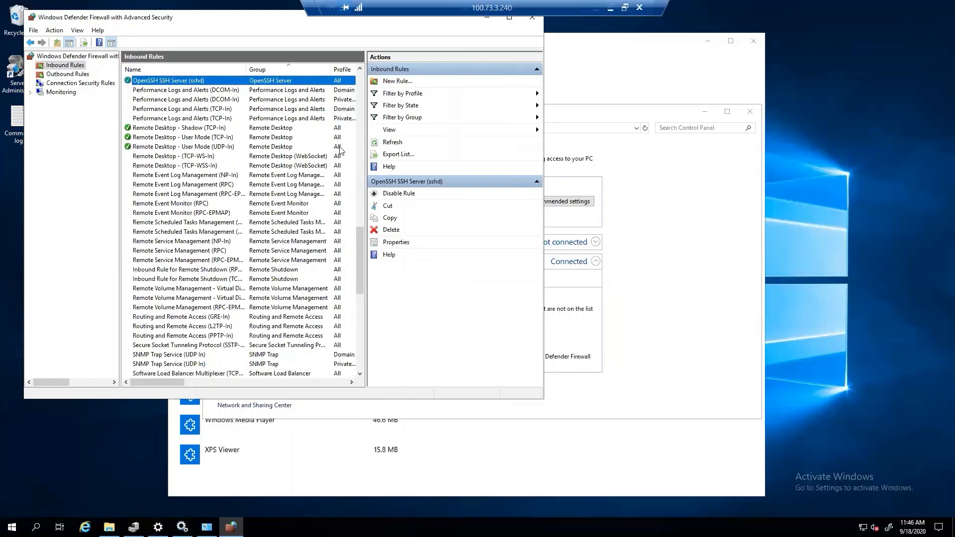
left_click(611, 9)
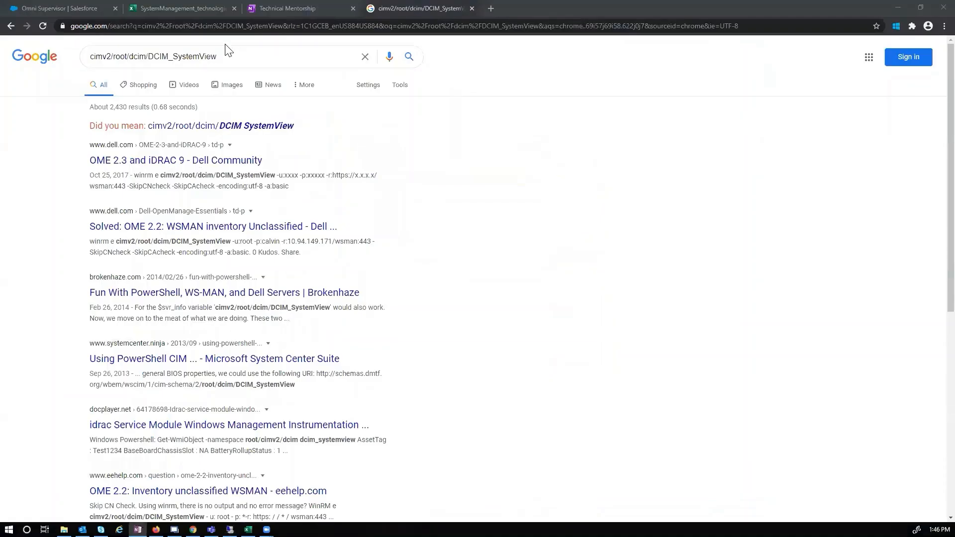
- Leave Chrome and minimize the 100.73.3.229 session to reveal the other remote session
left_click(230, 529)
left_click_drag(516, 6, 501, 7)
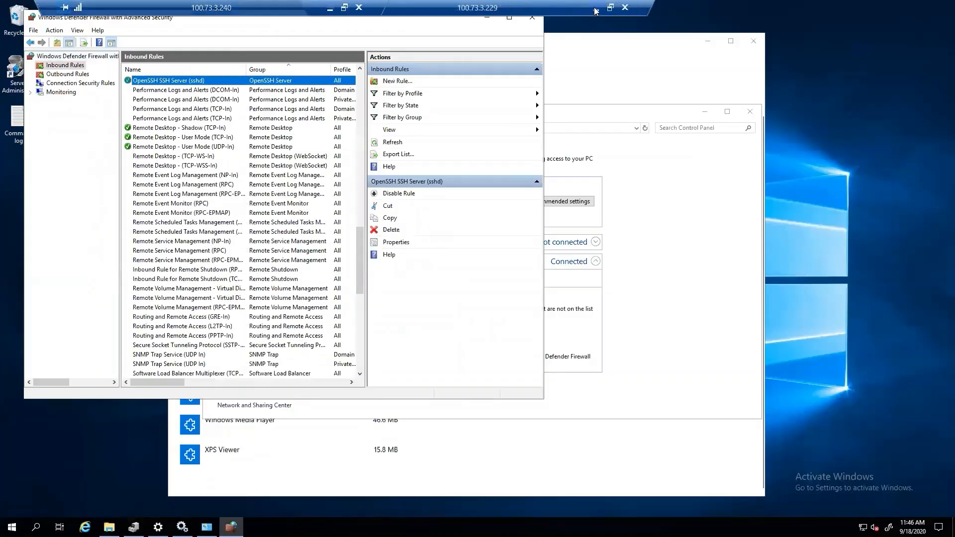
left_click(595, 8)
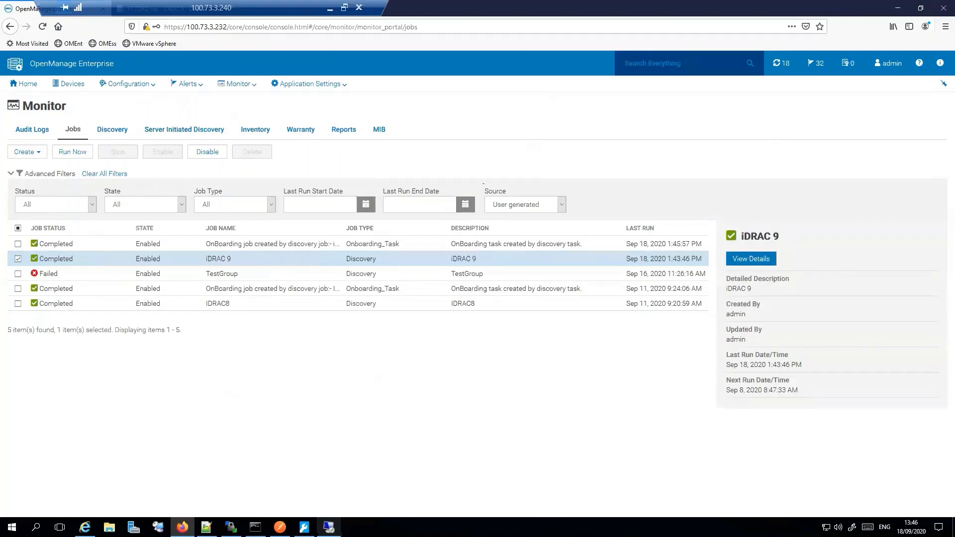
- Switch the Troubleshooting Tool test to SNMP, checking target 100.73.3.139 and community 'public'
left_click(304, 527)
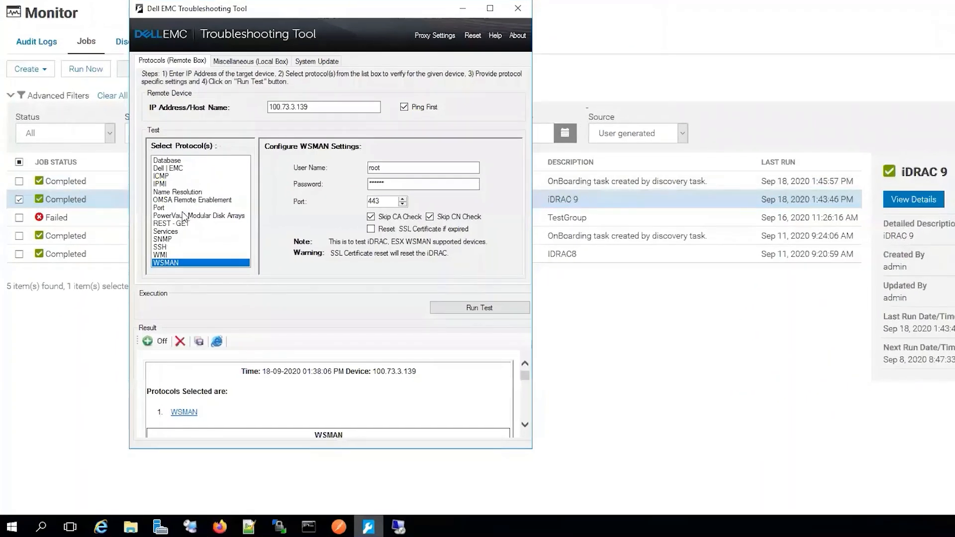
left_click(144, 274)
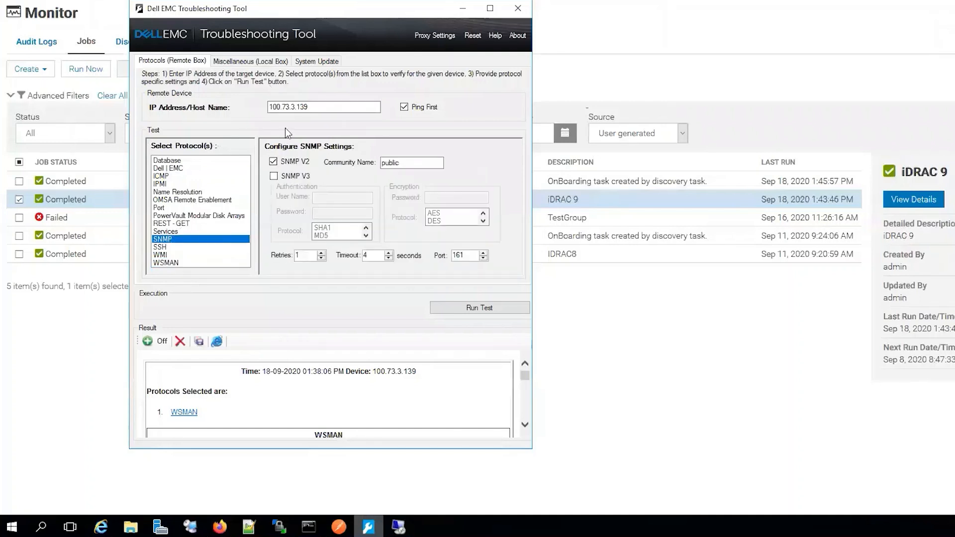
left_click_drag(321, 106, 247, 111)
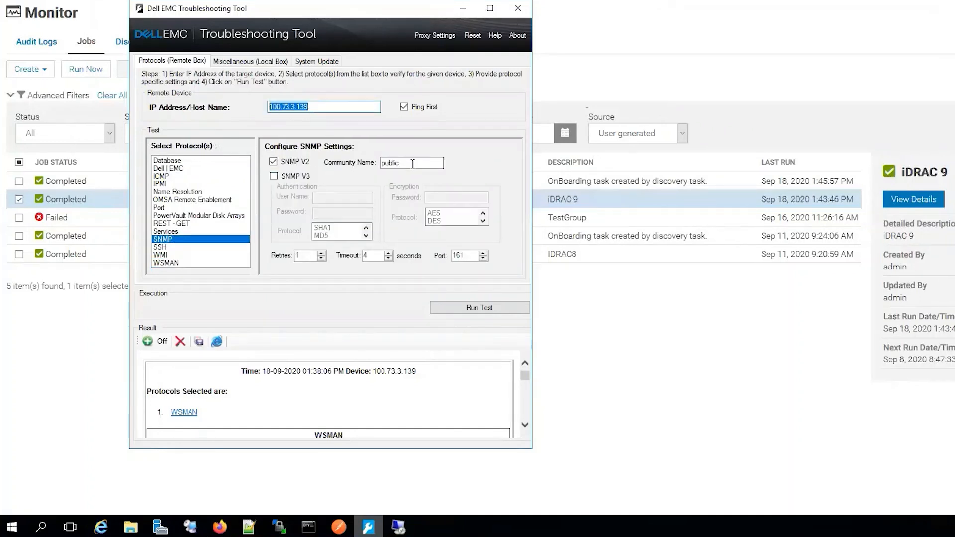
left_click_drag(411, 163, 373, 166)
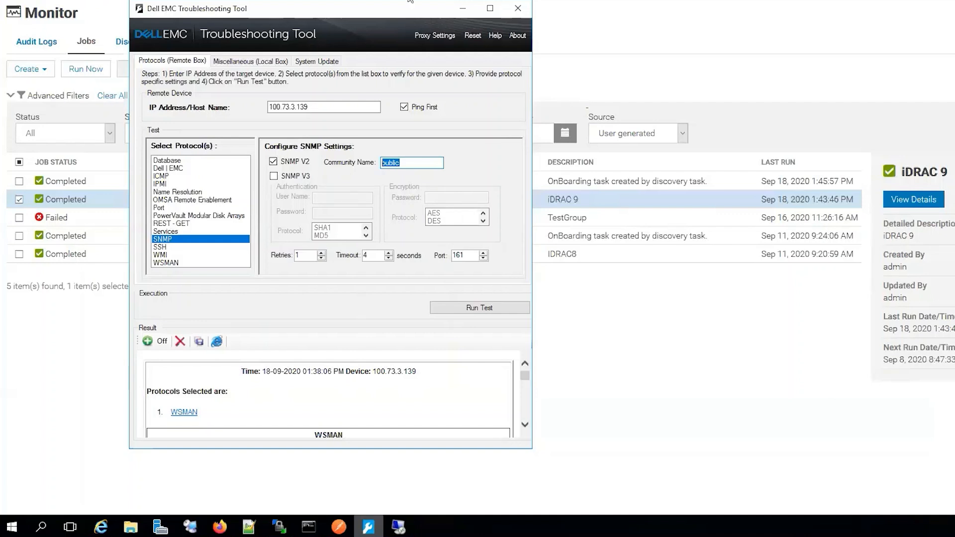
- Export Console Logs from Monitor > Audit Logs and dismiss the download prompt
left_click(464, 9)
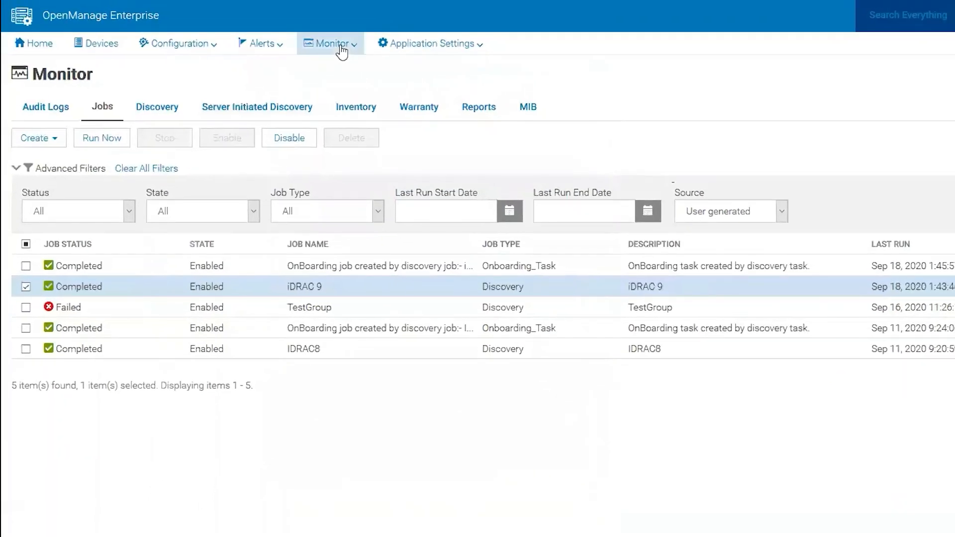
left_click(45, 106)
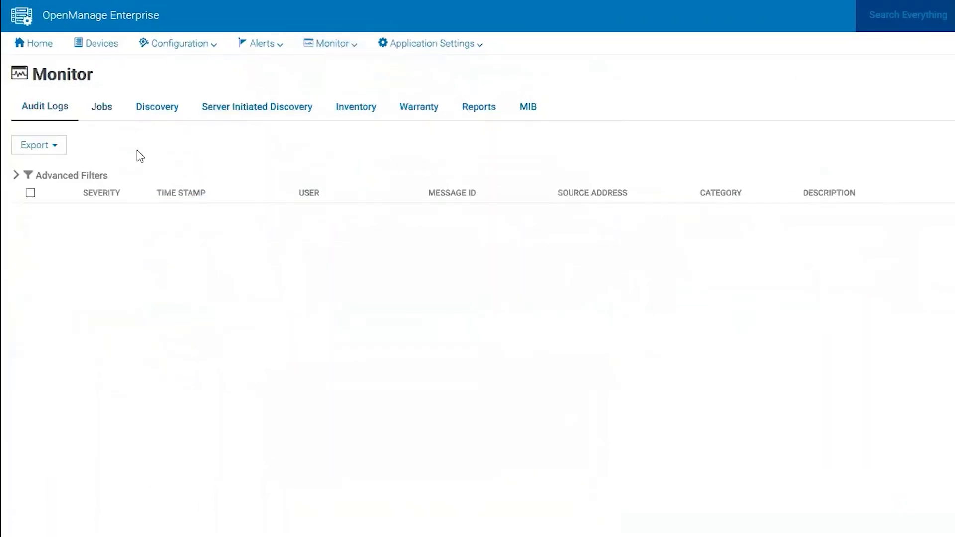
left_click(33, 145)
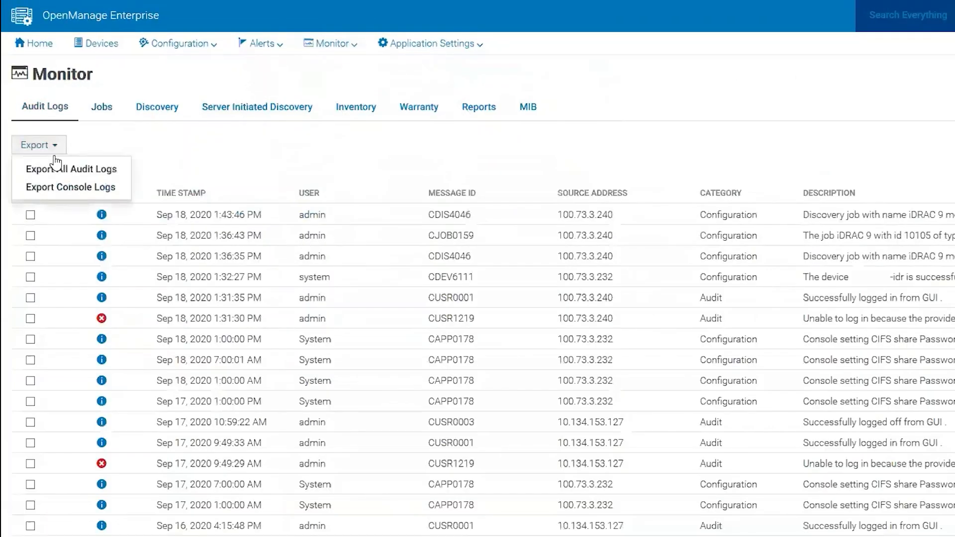
left_click(72, 188)
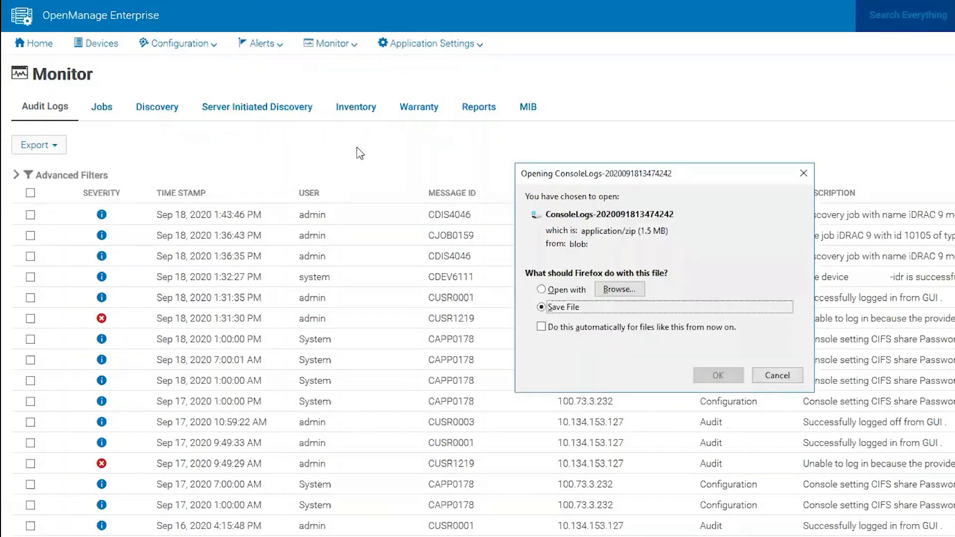
left_click(802, 175)
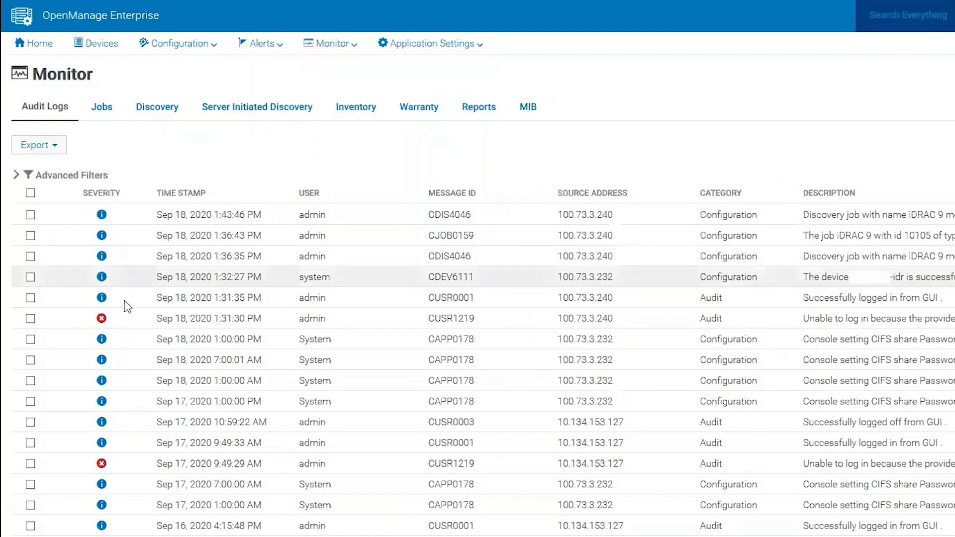